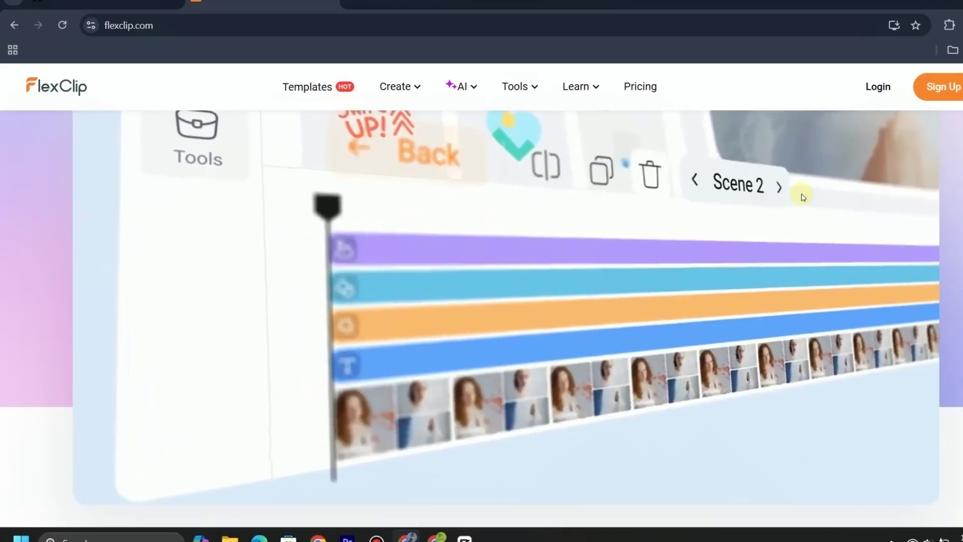
pyautogui.scroll(2, 802, 196)
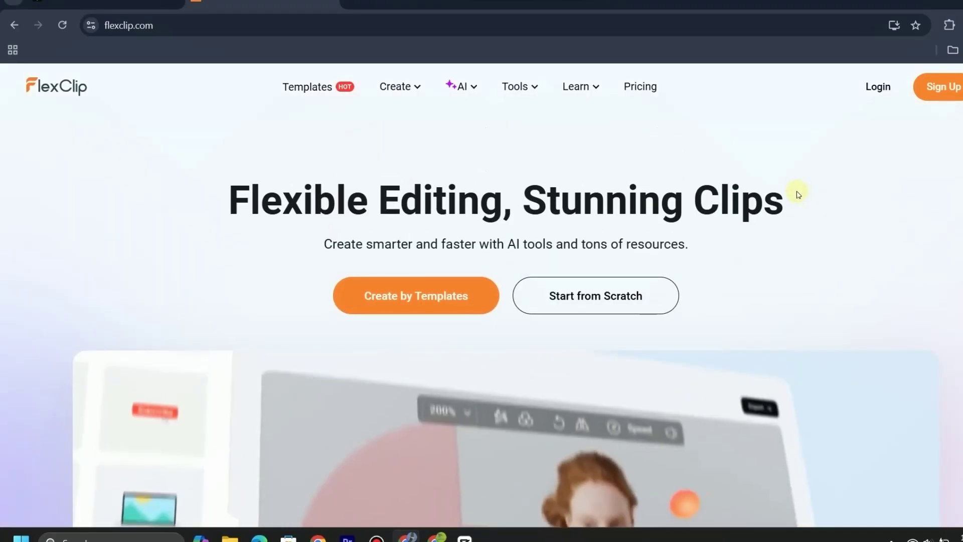
pyautogui.scroll(-2, 802, 196)
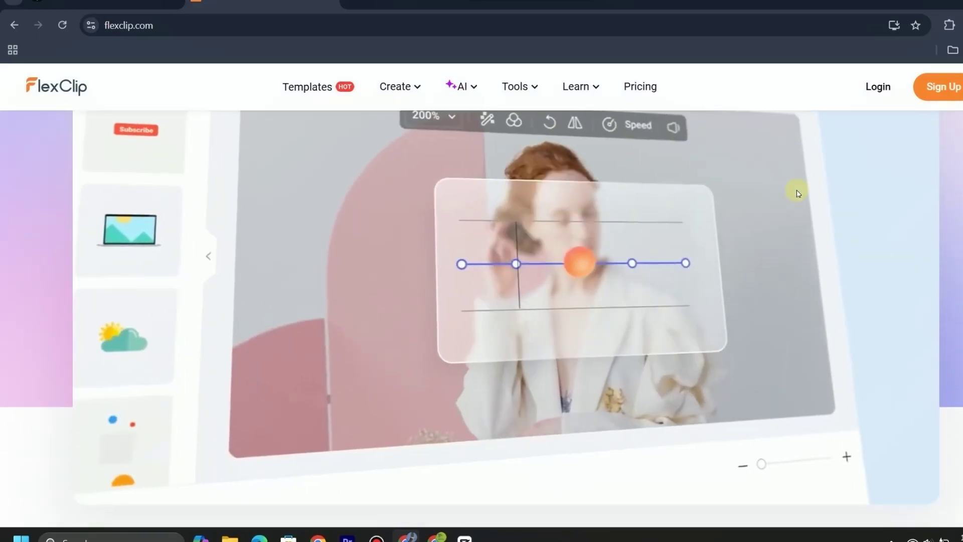
pyautogui.scroll(-2, 796, 189)
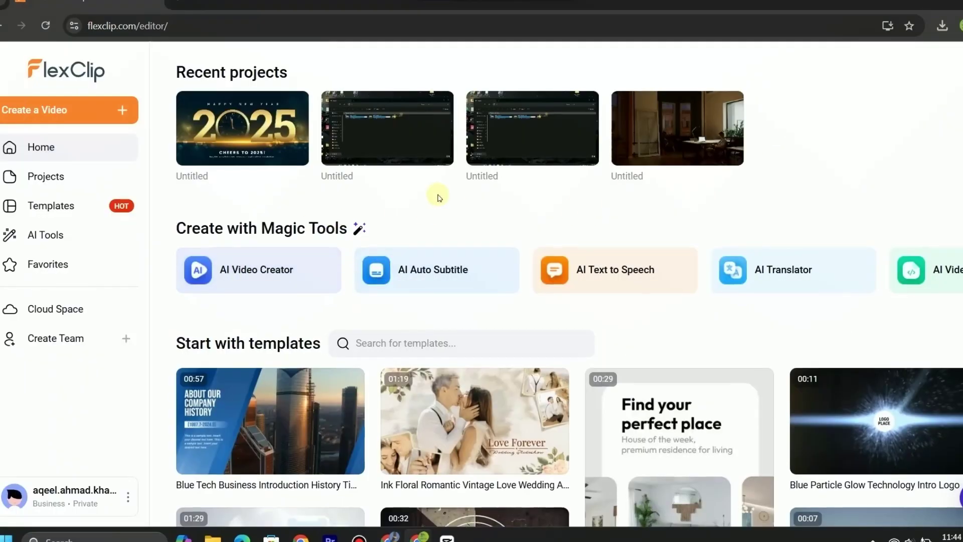
pyautogui.scroll(2, 440, 197)
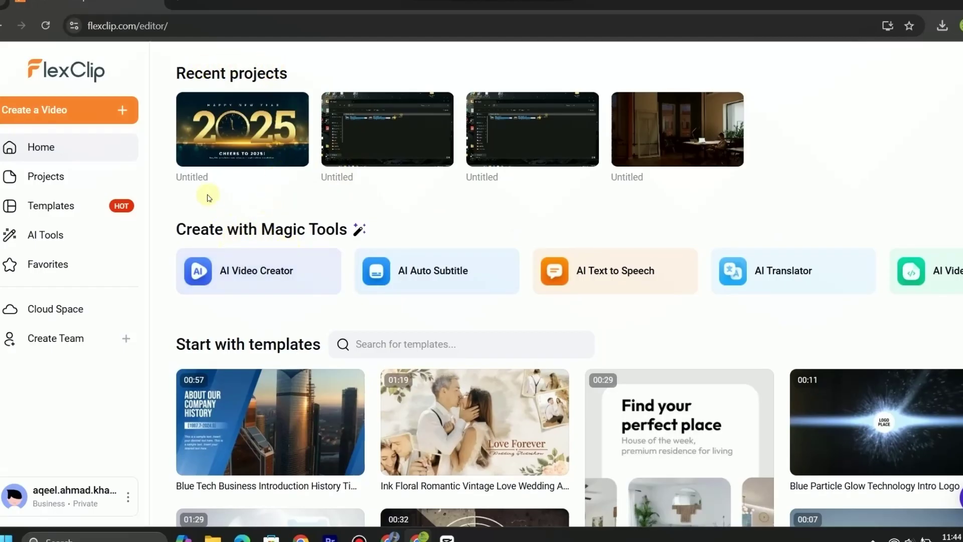
pyautogui.scroll(-2, 319, 366)
pyautogui.scroll(-3, 331, 365)
pyautogui.scroll(-3, 346, 365)
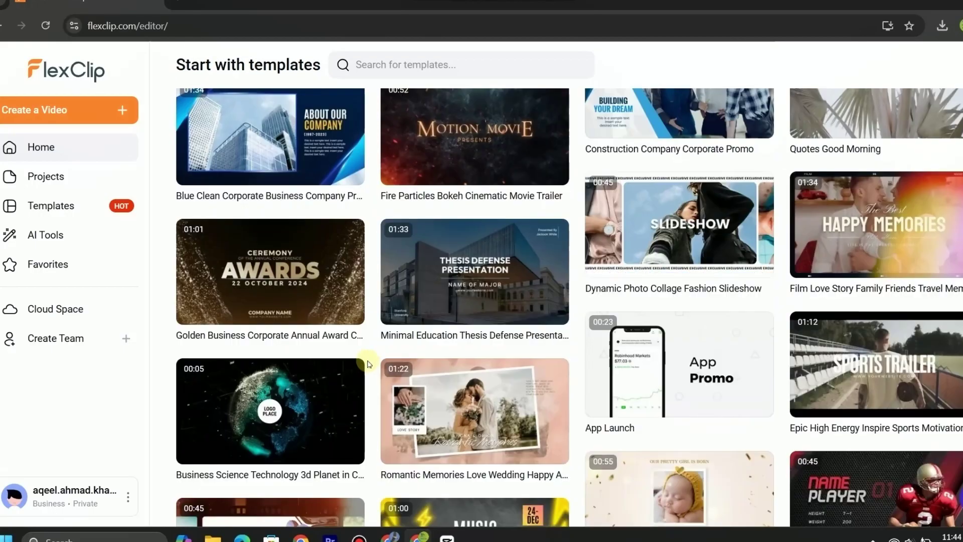
pyautogui.scroll(-3, 369, 364)
pyautogui.scroll(-5, 368, 365)
pyautogui.scroll(3, 368, 364)
pyautogui.scroll(7, 369, 364)
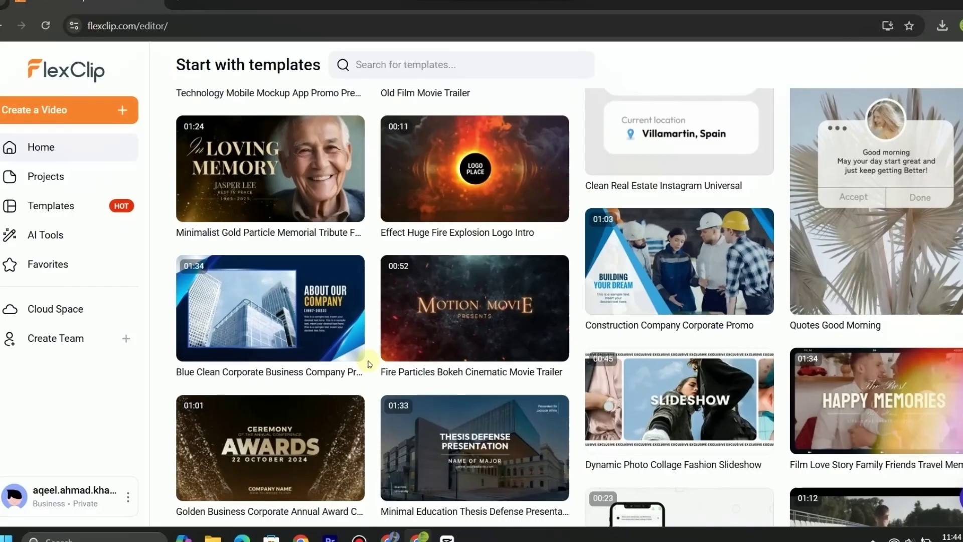
pyautogui.scroll(5, 369, 364)
pyautogui.scroll(3, 369, 364)
pyautogui.click(90, 233)
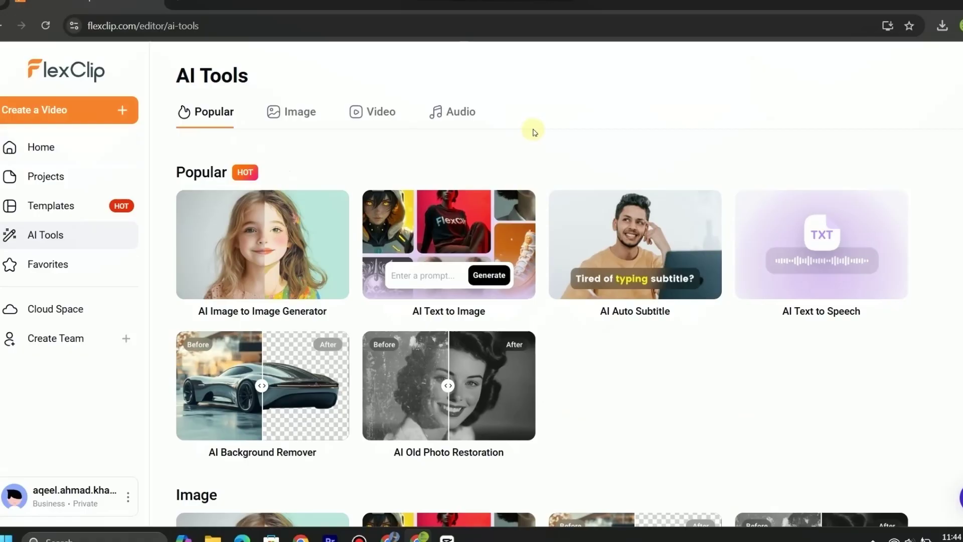
pyautogui.scroll(-1, 312, 286)
pyautogui.scroll(1, 279, 301)
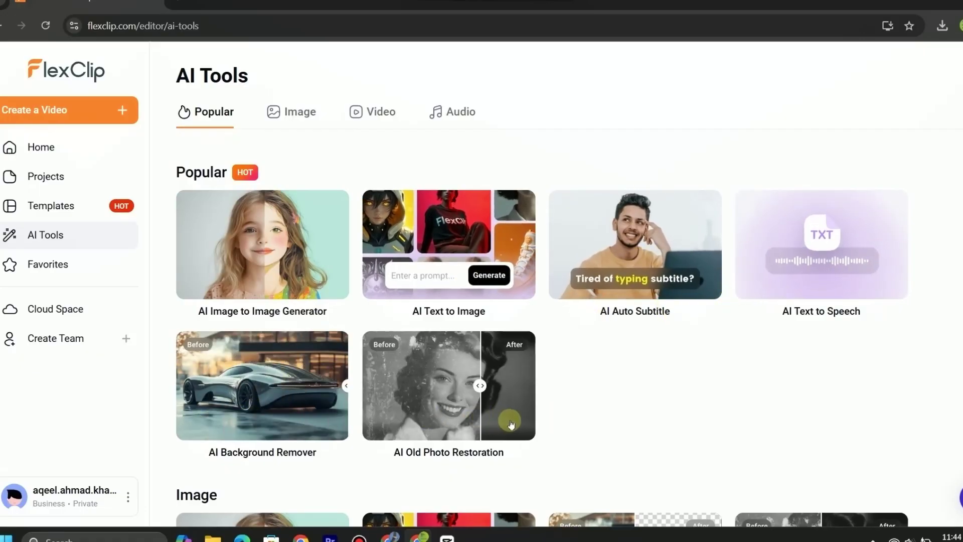
pyautogui.scroll(-2, 376, 376)
pyautogui.scroll(-2, 198, 334)
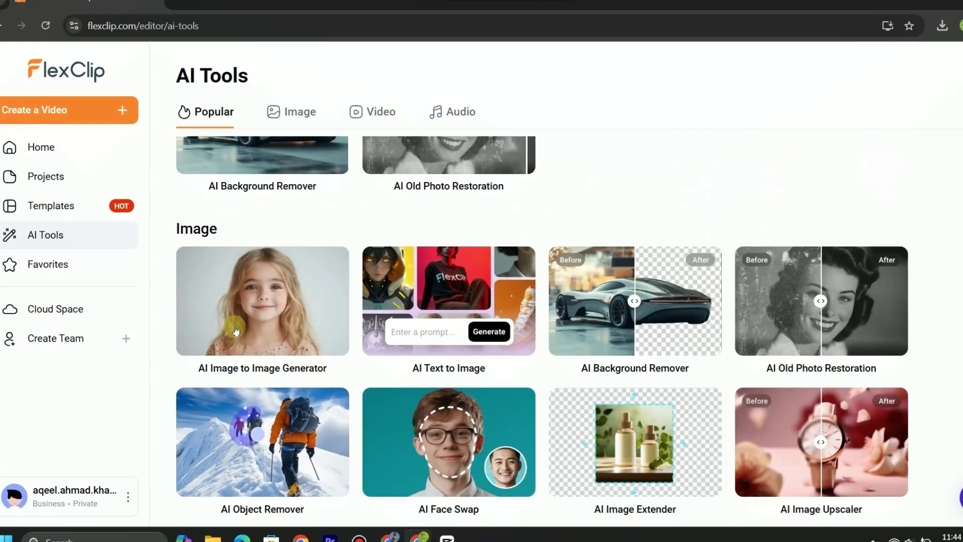
pyautogui.scroll(-2, 399, 323)
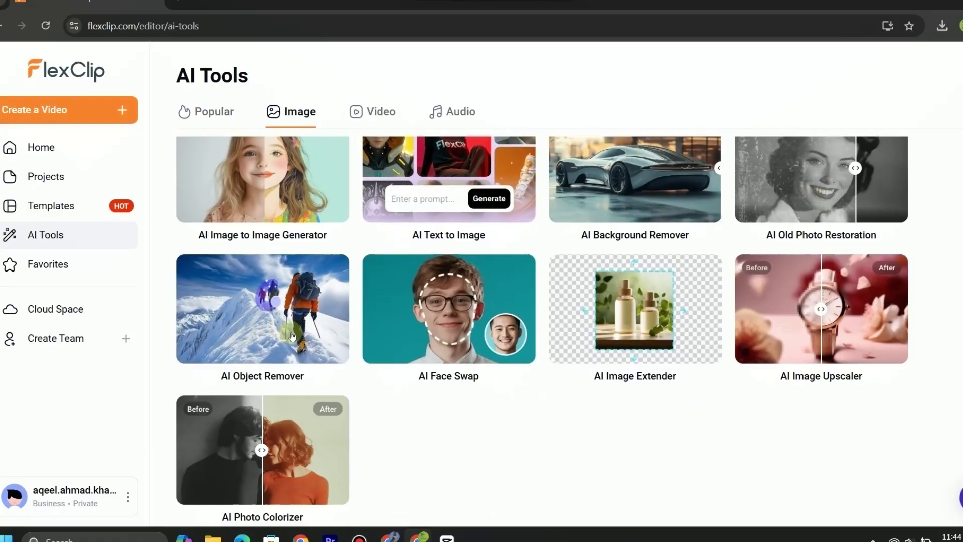
pyautogui.scroll(-4, 300, 337)
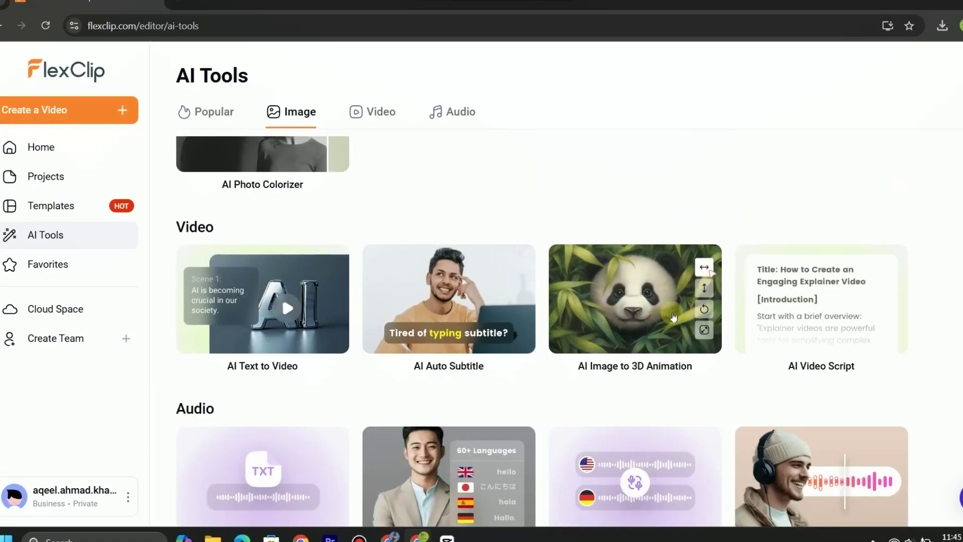
pyautogui.scroll(-1, 302, 275)
# Generate a text-to-video storyboard from an example social media marketing services prompt.
pyautogui.click(284, 242)
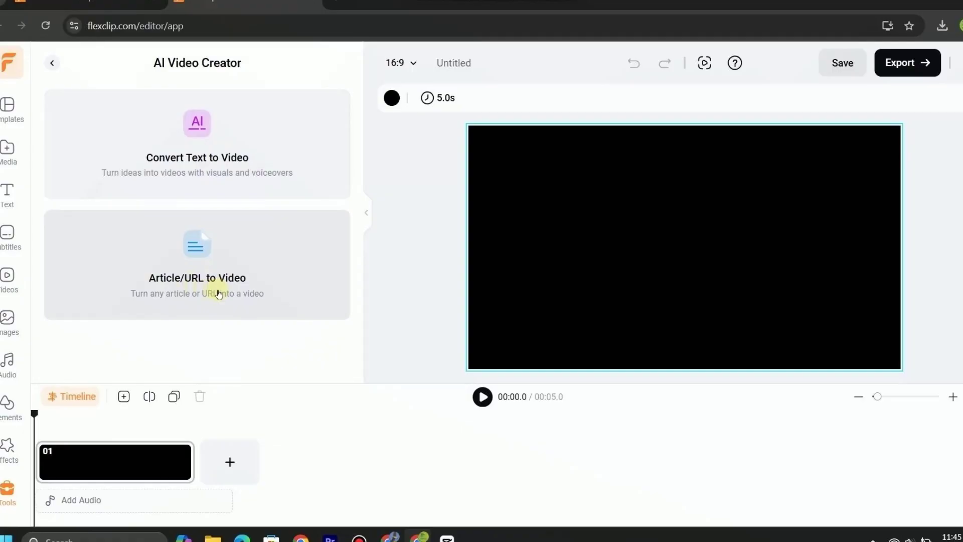
pyautogui.click(241, 160)
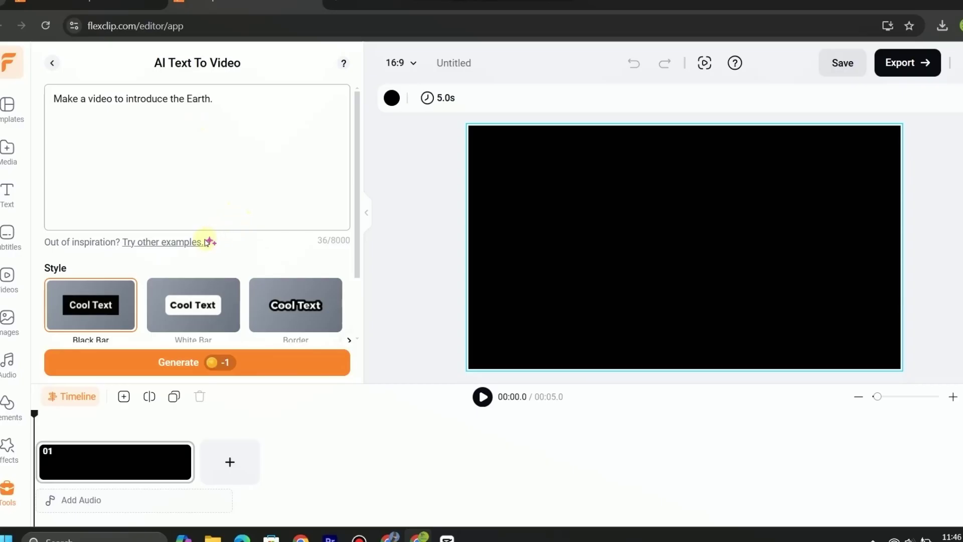
pyautogui.click(198, 242)
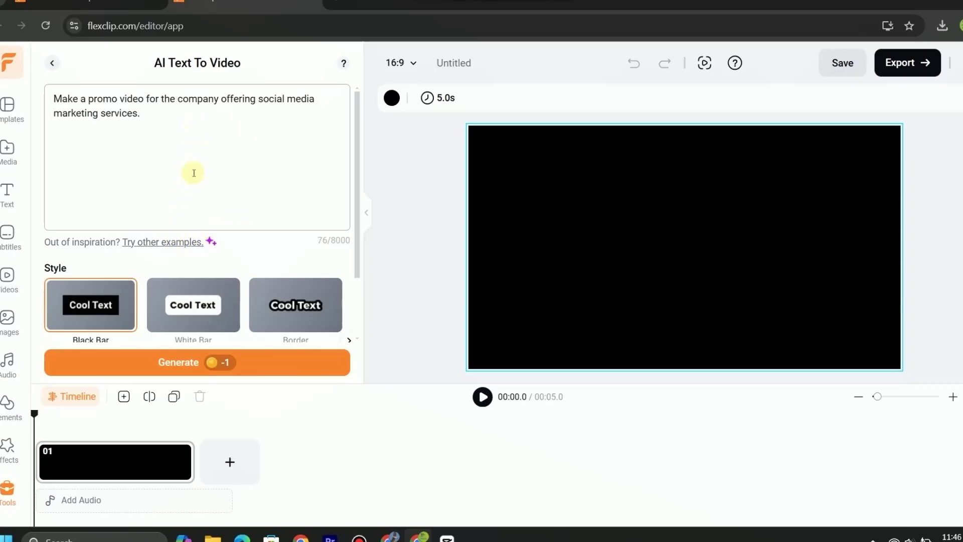
pyautogui.moveTo(219, 362)
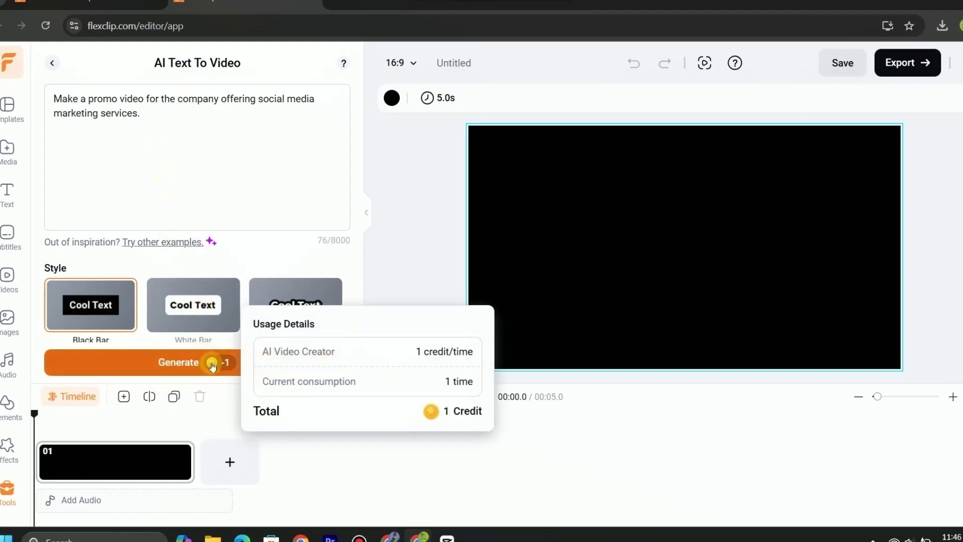
pyautogui.click(212, 364)
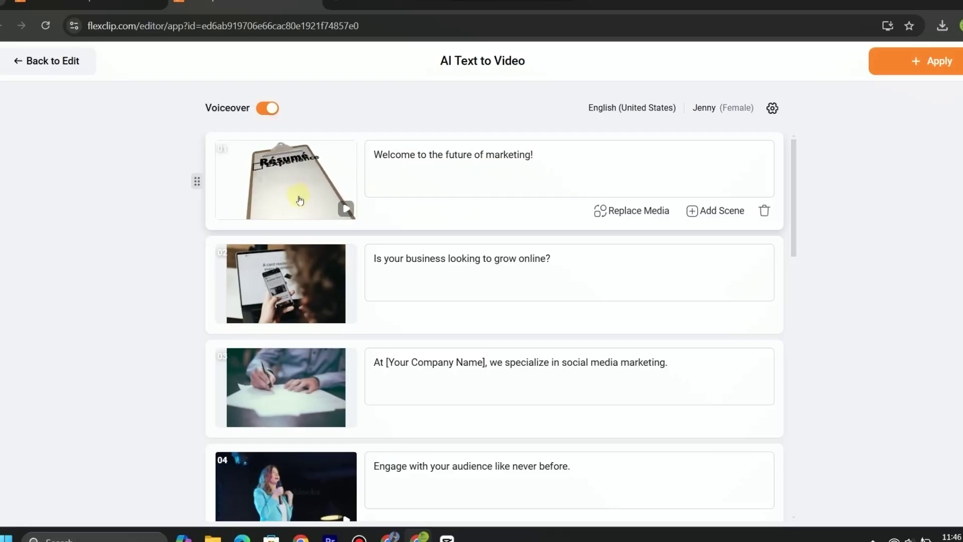
pyautogui.scroll(-2, 305, 301)
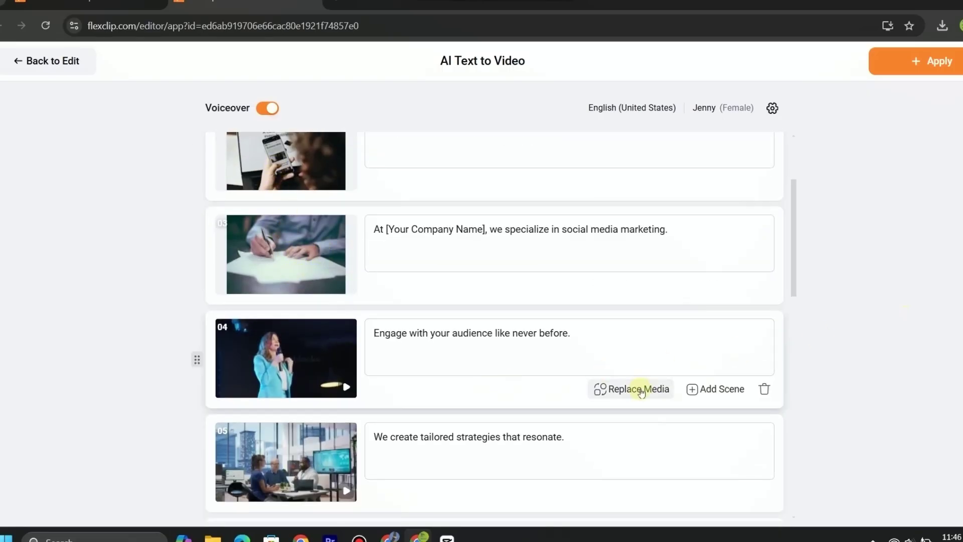
pyautogui.scroll(-7, 530, 375)
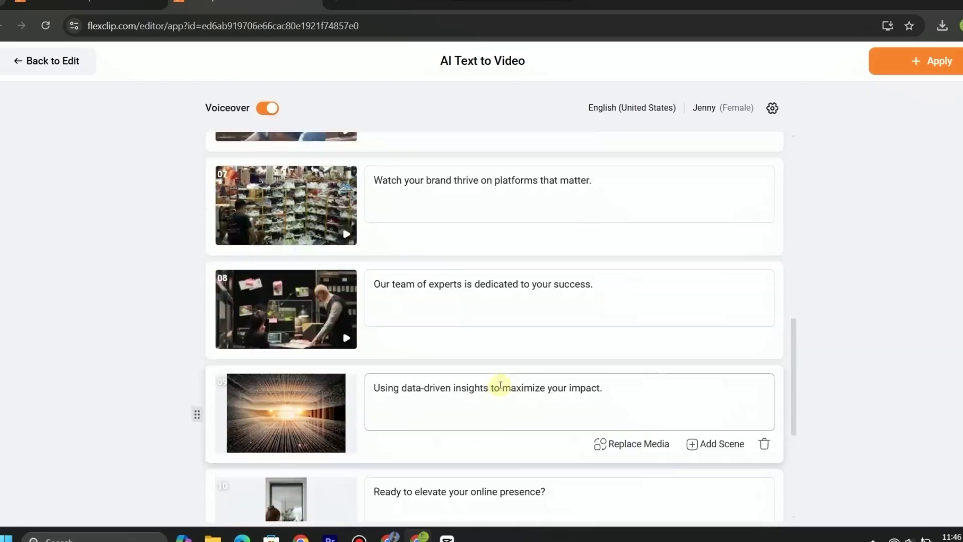
pyautogui.scroll(-4, 498, 387)
pyautogui.scroll(10, 499, 387)
pyautogui.scroll(3, 501, 379)
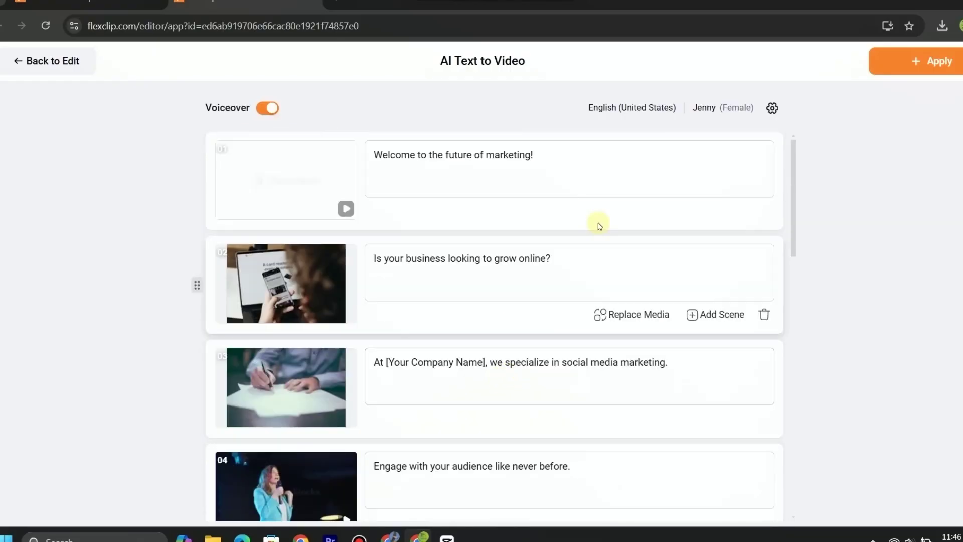
# Switch the voiceover to the Andrew Multilingual male voice in the Friendly style.
pyautogui.click(657, 107)
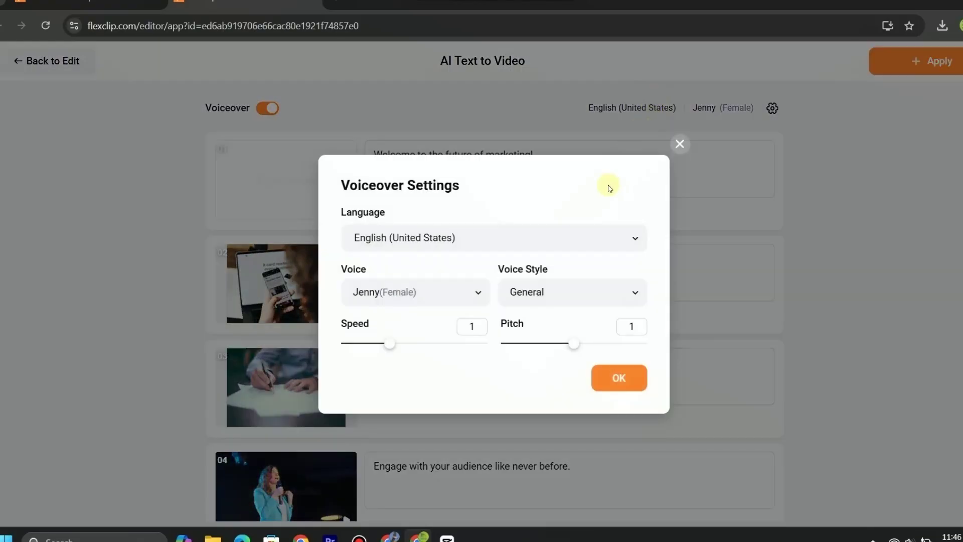
pyautogui.click(553, 236)
pyautogui.scroll(-3, 499, 366)
pyautogui.scroll(-5, 499, 365)
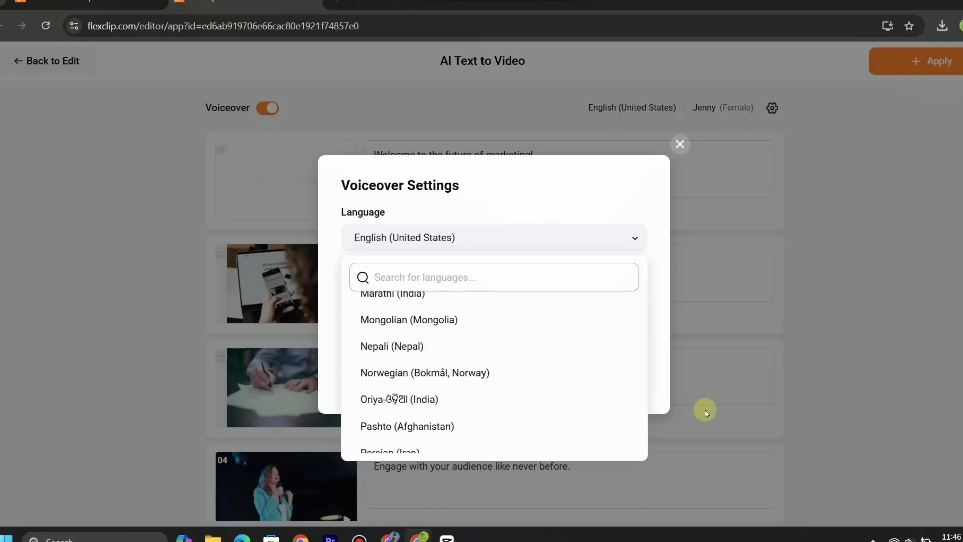
pyautogui.moveTo(640, 394)
pyautogui.mouseDown()
pyautogui.moveTo(641, 446)
pyautogui.moveTo(589, 286)
pyautogui.mouseUp()
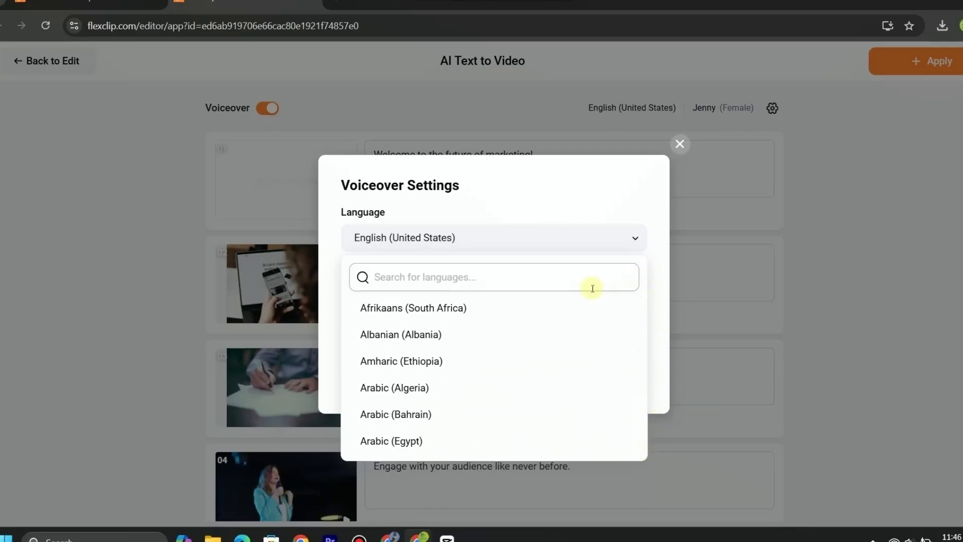
pyautogui.click(168, 219)
pyautogui.click(473, 292)
pyautogui.click(392, 382)
pyautogui.click(524, 305)
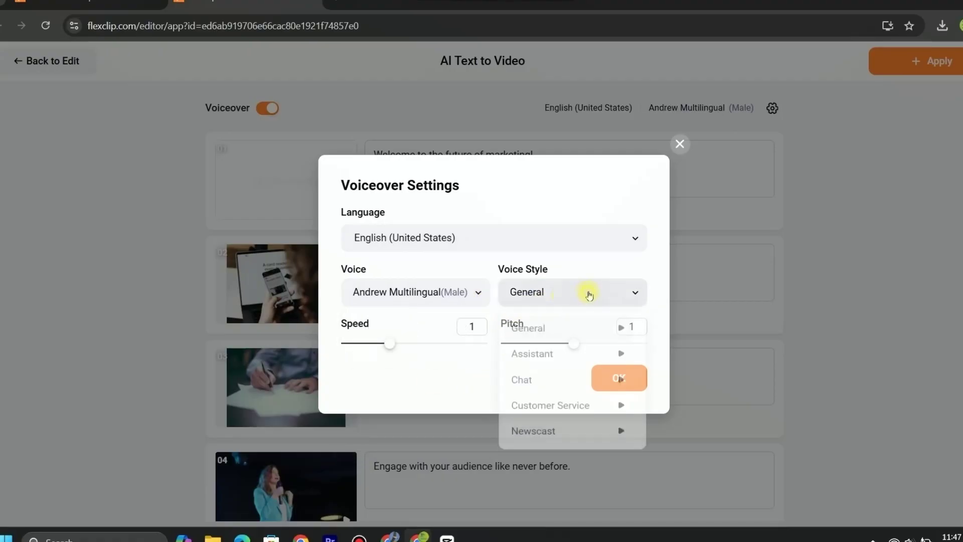
pyautogui.scroll(-3, 574, 376)
pyautogui.scroll(3, 575, 391)
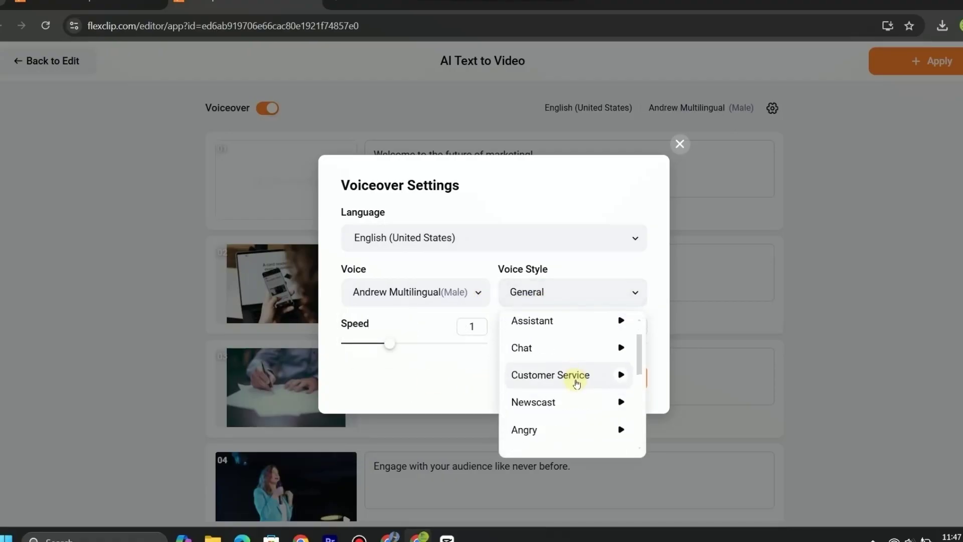
pyautogui.scroll(-5, 571, 391)
pyautogui.scroll(1, 563, 385)
pyautogui.scroll(1, 560, 374)
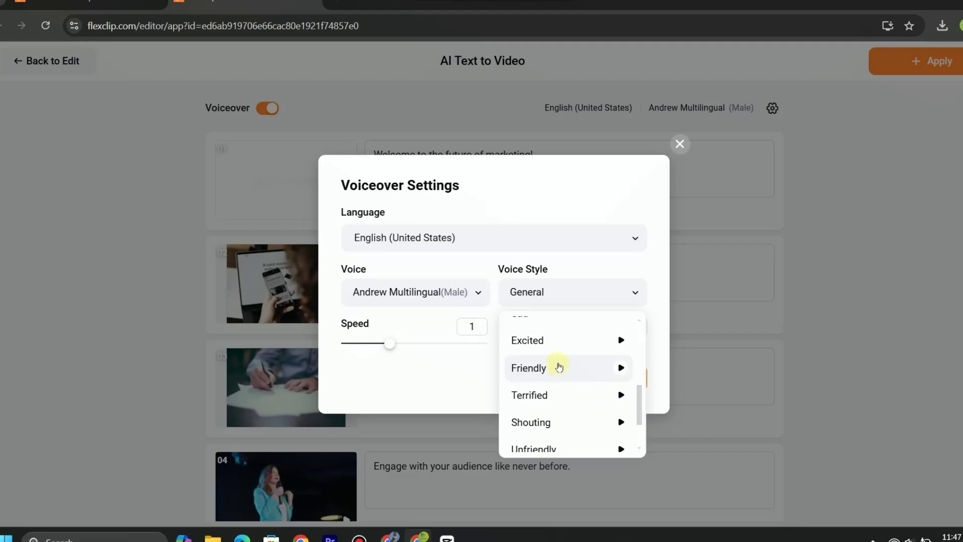
pyautogui.click(559, 370)
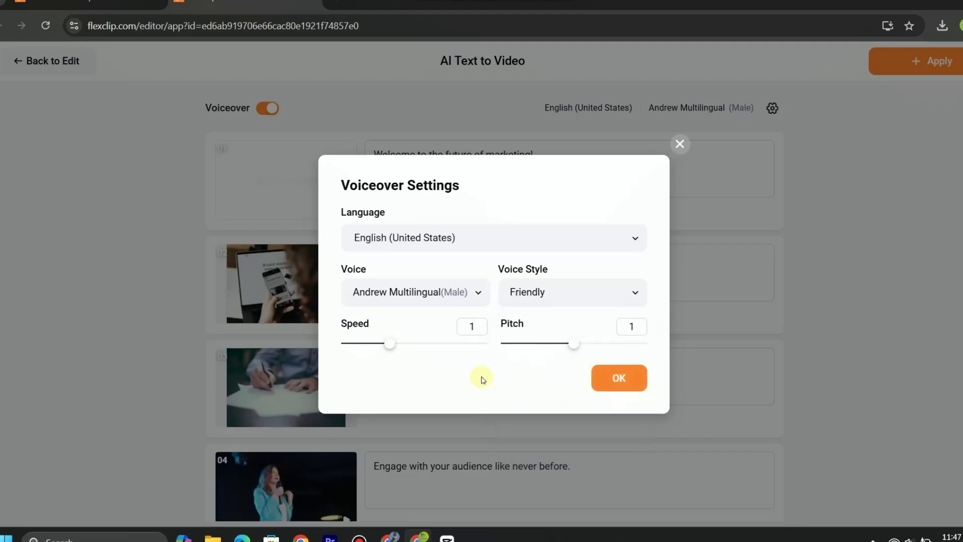
pyautogui.click(599, 384)
pyautogui.scroll(-10, 667, 340)
# Add the generated scenes after the existing ones, then browse the Audio, Elements and Effects libraries.
pyautogui.click(914, 61)
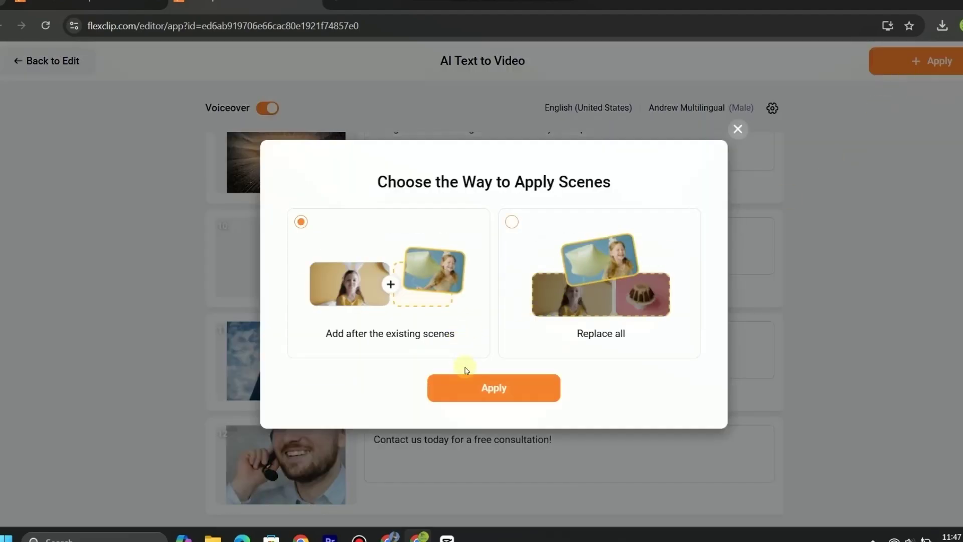
pyautogui.click(477, 385)
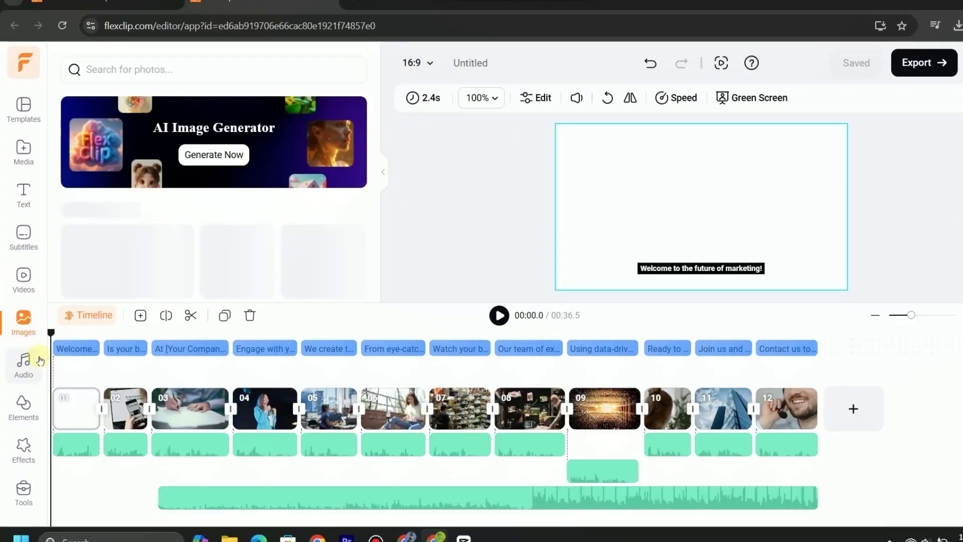
pyautogui.click(23, 365)
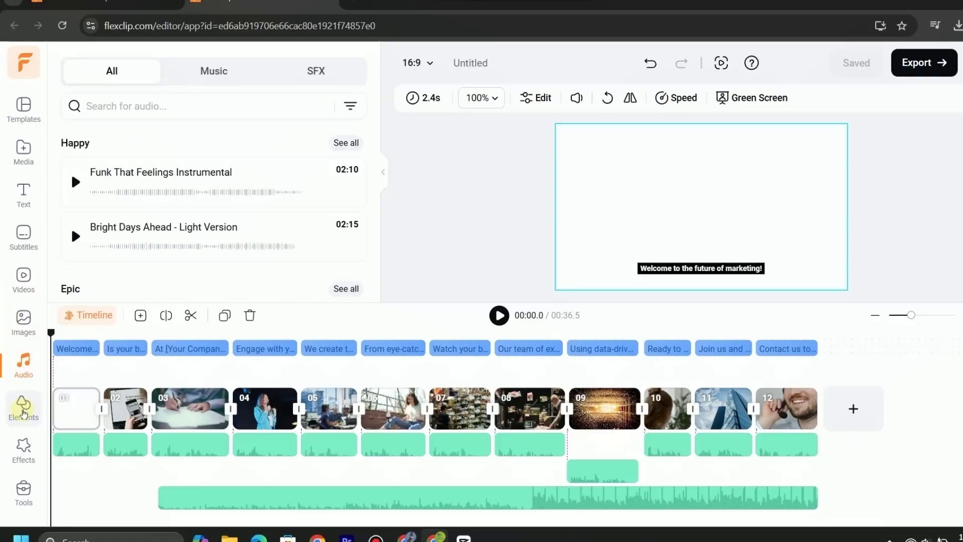
pyautogui.click(23, 405)
pyautogui.scroll(-1, 133, 189)
pyautogui.scroll(-5, 133, 190)
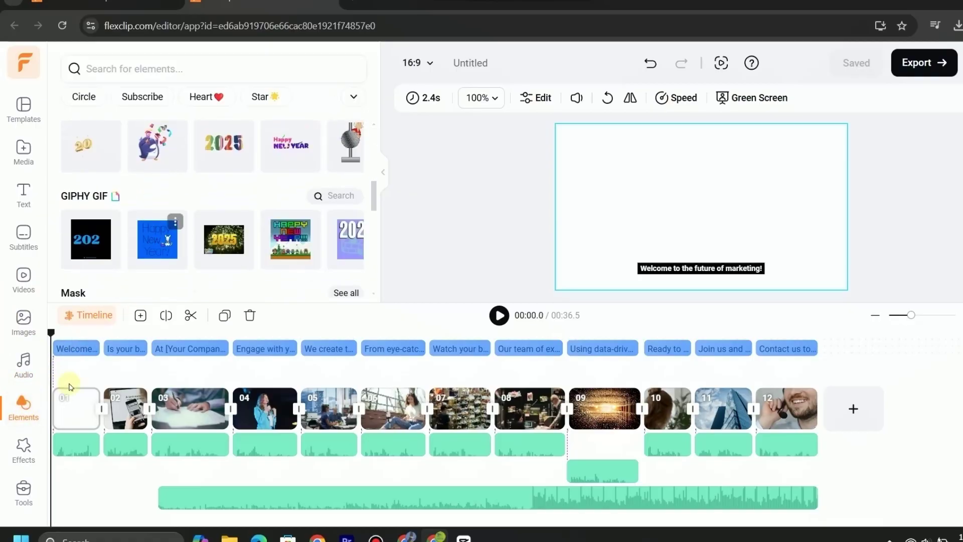
pyautogui.click(23, 449)
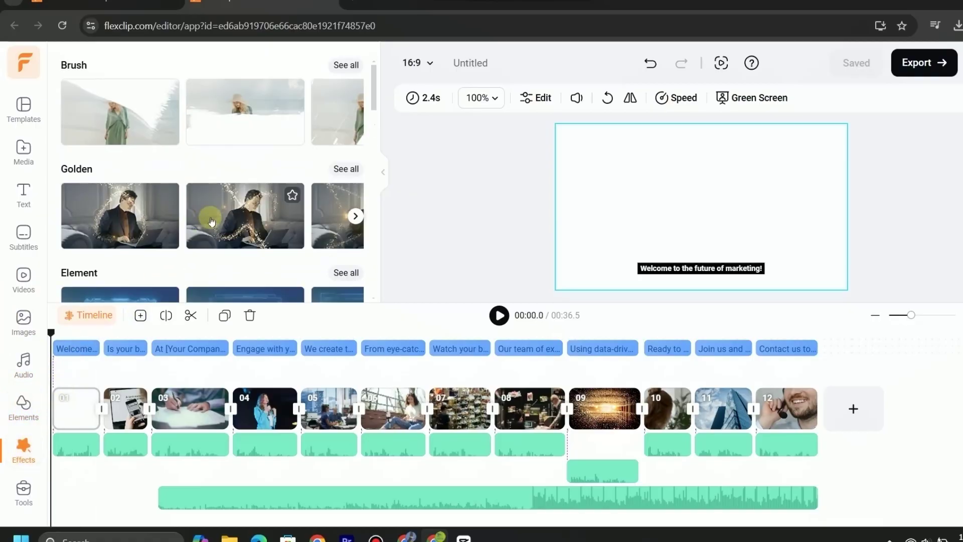
pyautogui.scroll(-2, 175, 238)
pyautogui.scroll(-1, 174, 238)
pyautogui.scroll(-2, 225, 218)
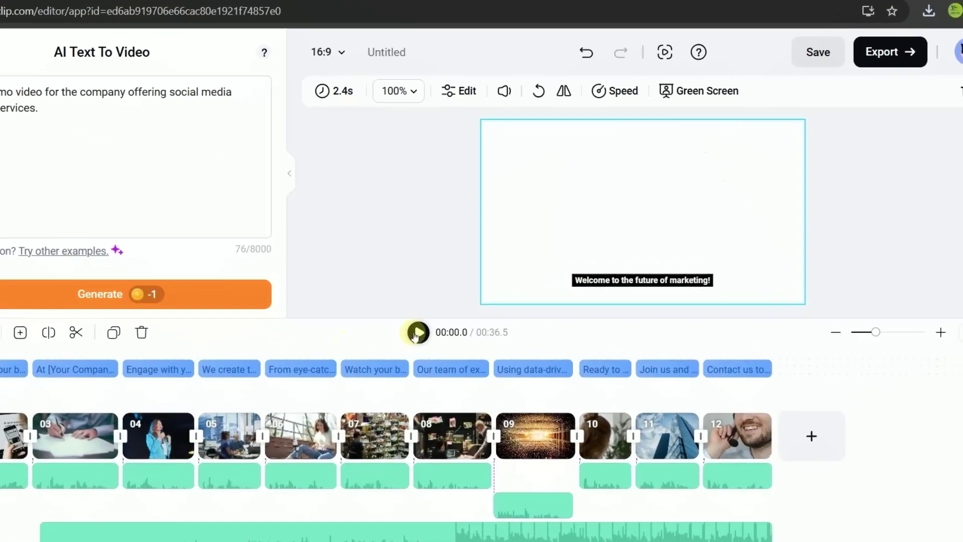
# Play the 36.5-second promo through to its closing consultation scene.
pyautogui.click(499, 315)
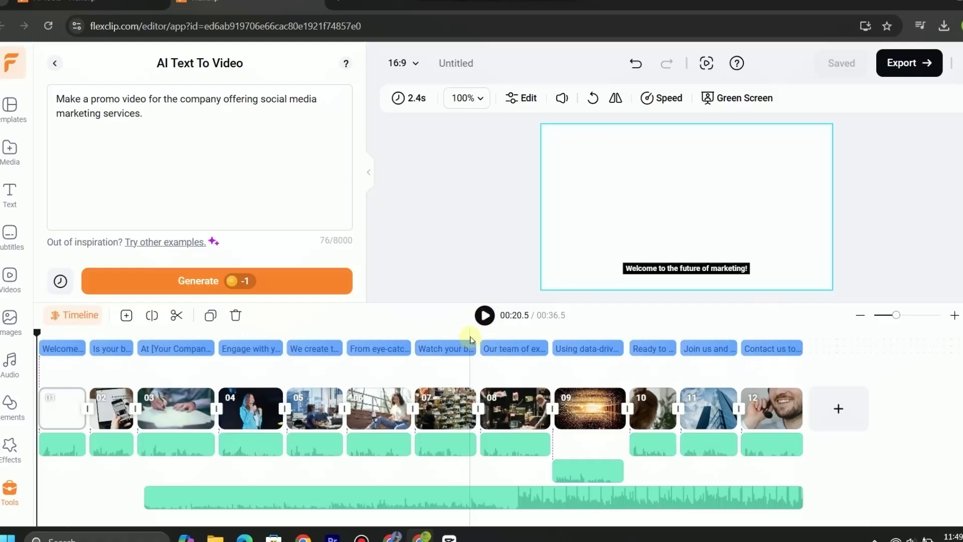
# Start an AI Auto Subtitle project with the Bitlocker recording on its timeline.
pyautogui.click(523, 99)
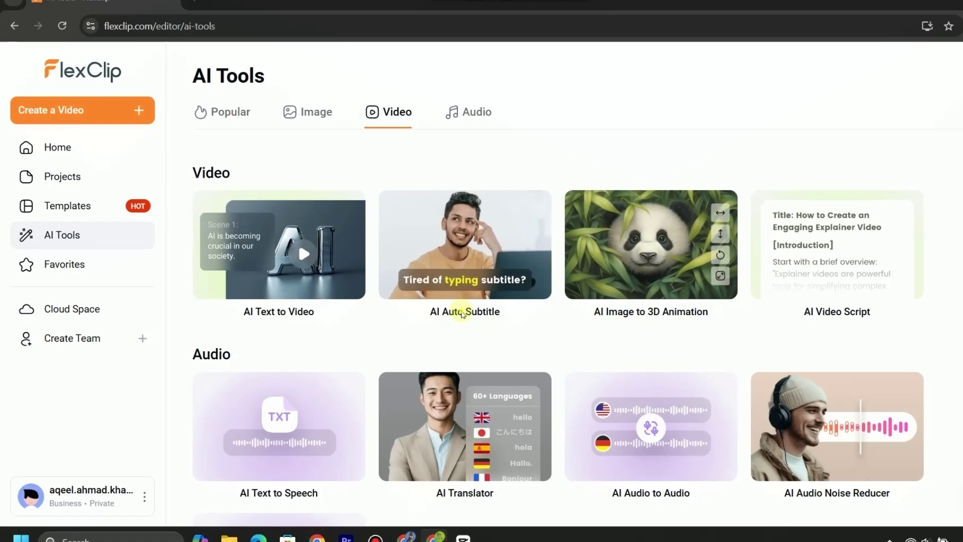
pyautogui.click(463, 275)
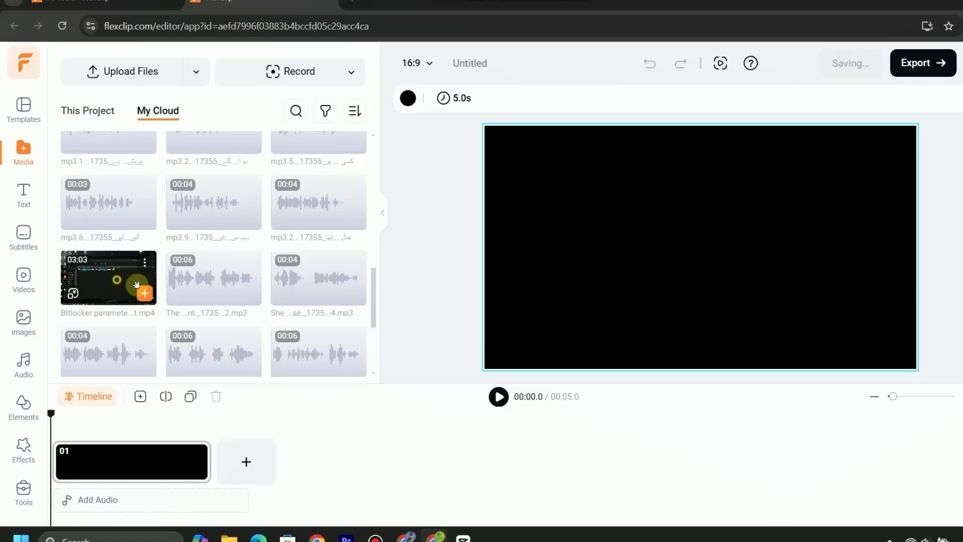
pyautogui.moveTo(120, 274); pyautogui.dragTo(158, 466)
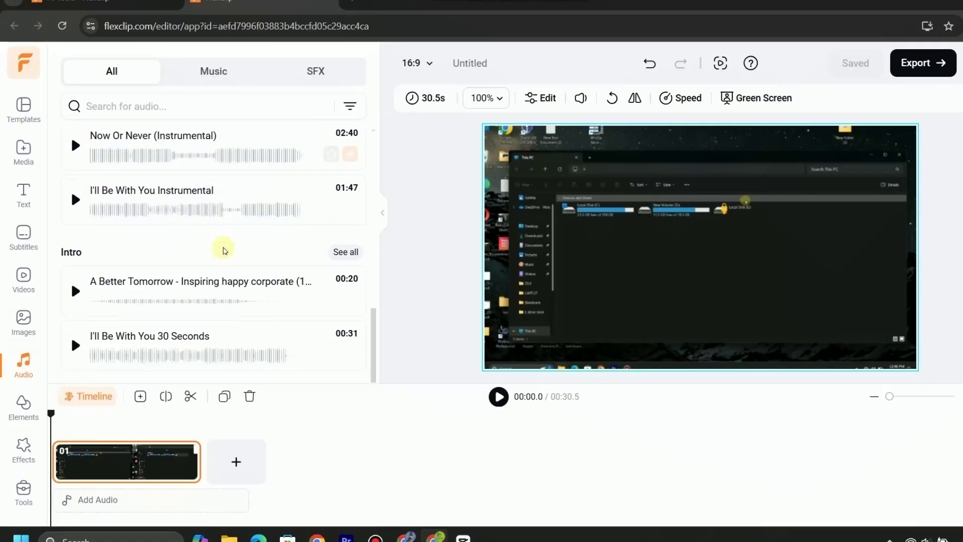
pyautogui.click(23, 244)
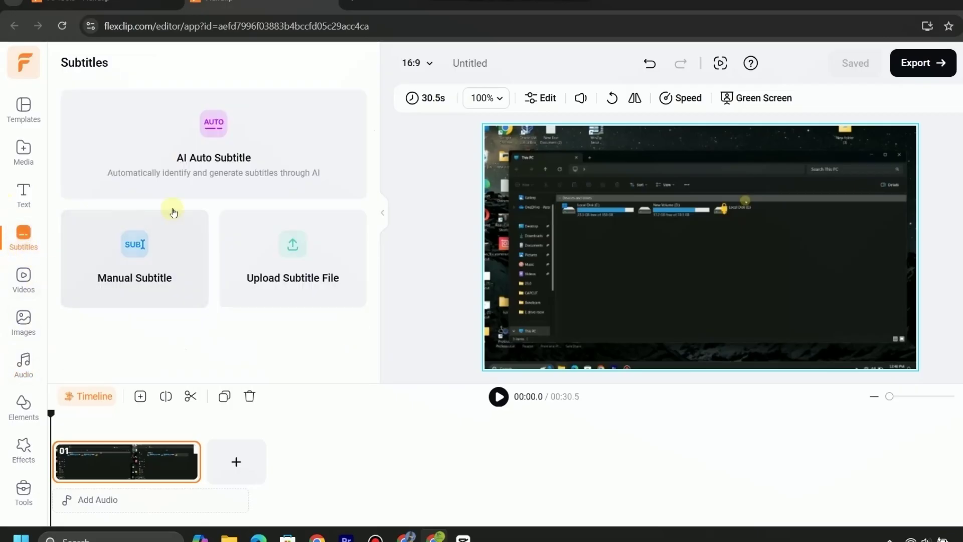
# Generate English (United States) auto subtitles for the BitLocker recording after browsing subtitle styles.
pyautogui.click(218, 142)
pyautogui.click(174, 125)
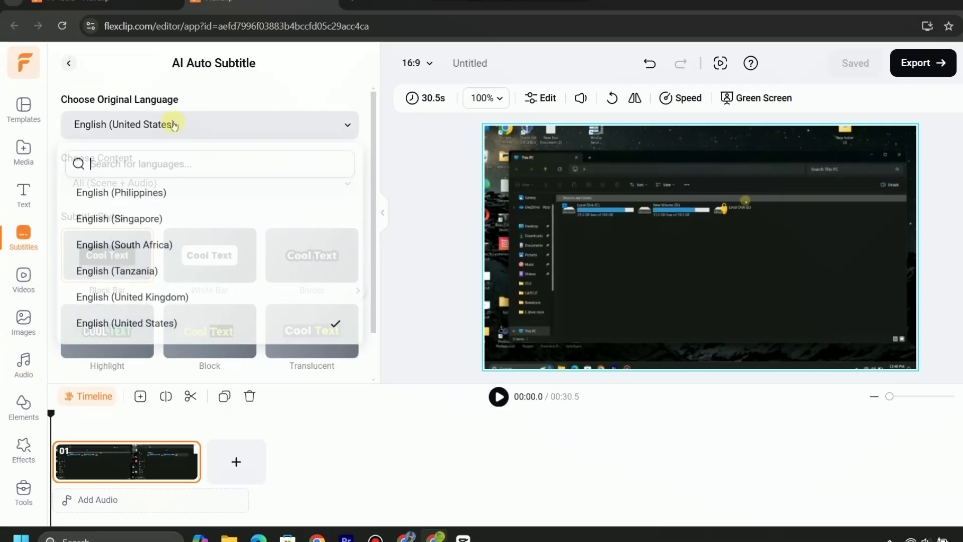
pyautogui.click(174, 124)
pyautogui.click(170, 194)
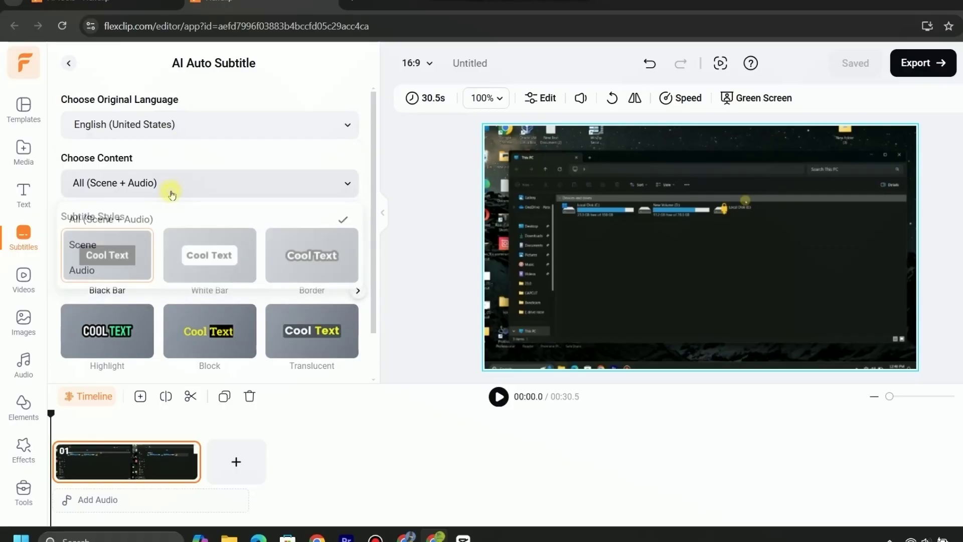
pyautogui.scroll(-1, 181, 279)
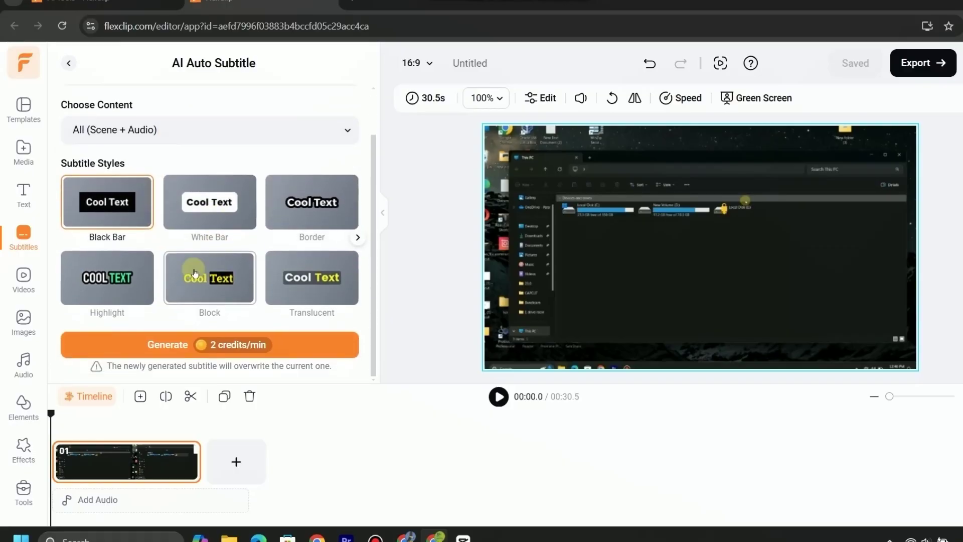
pyautogui.click(358, 237)
pyautogui.click(359, 238)
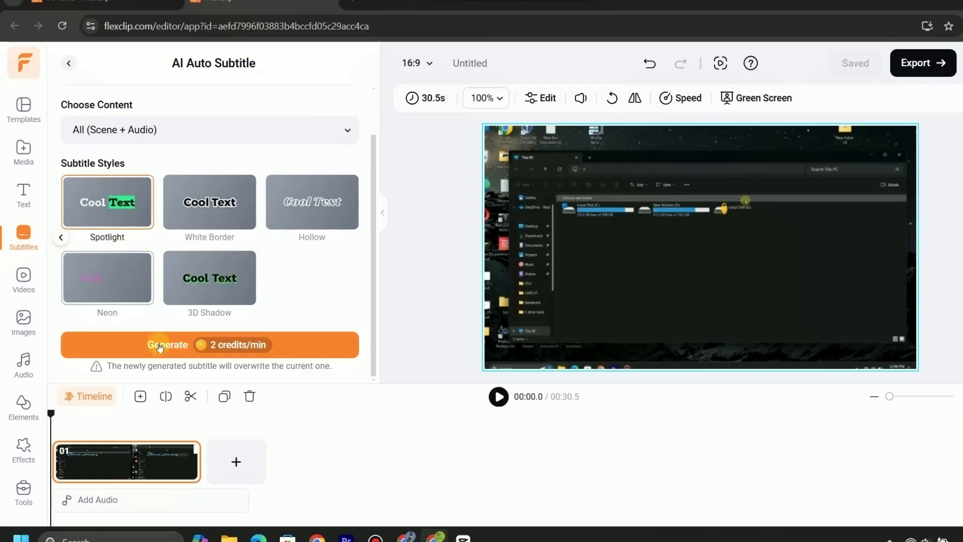
pyautogui.click(199, 355)
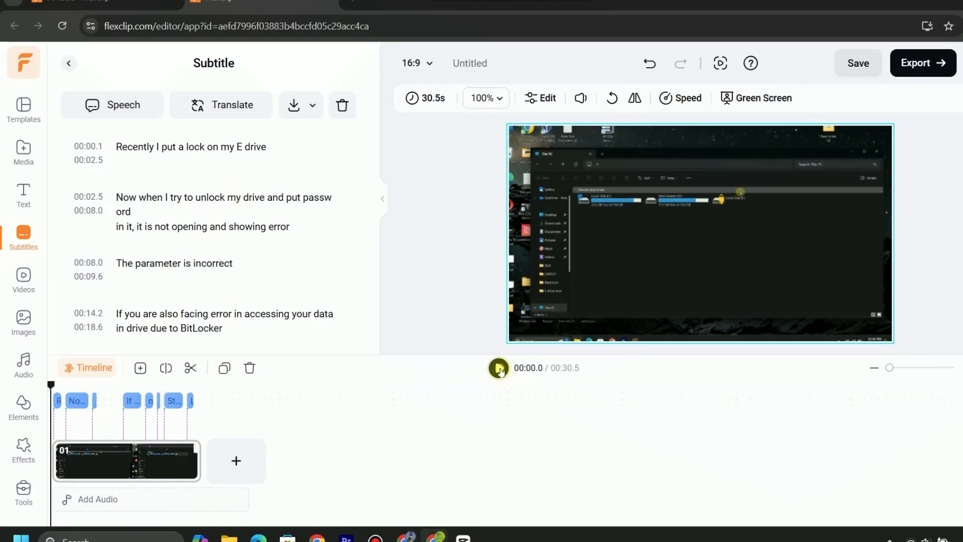
# Play and pause the subtitled BitLocker recording to check its captions.
pyautogui.click(498, 369)
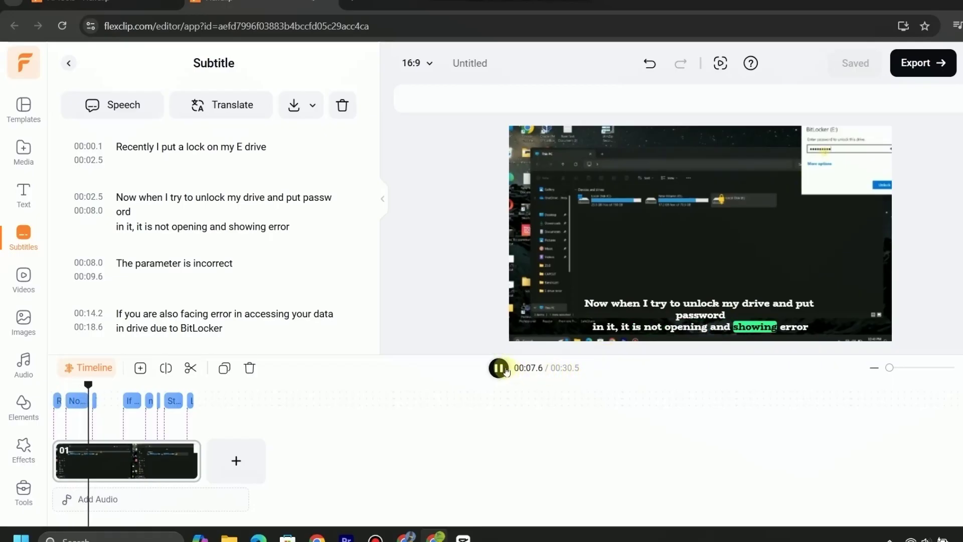
pyautogui.click(499, 368)
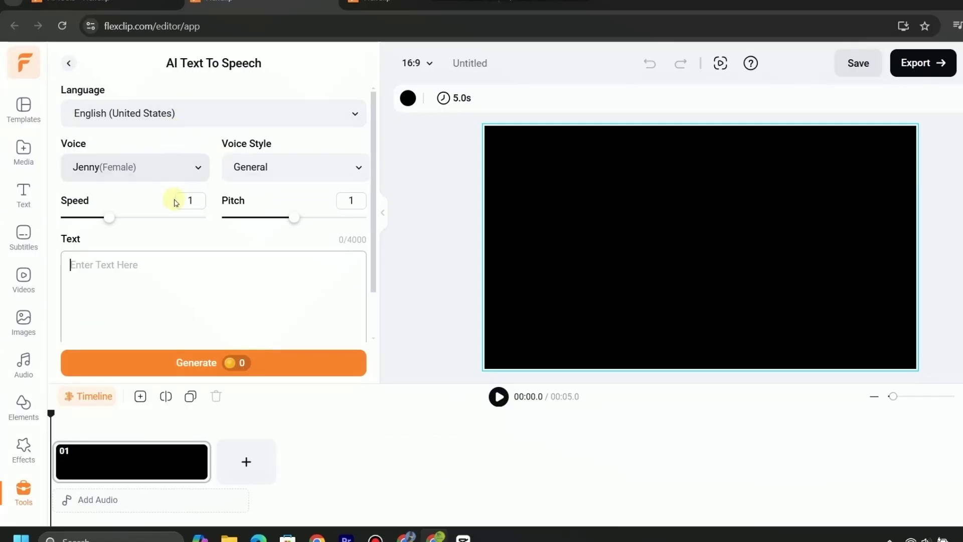
# Generate and save a Brian Multilingual voiceover of the subscribe greeting text.
pyautogui.click(188, 167)
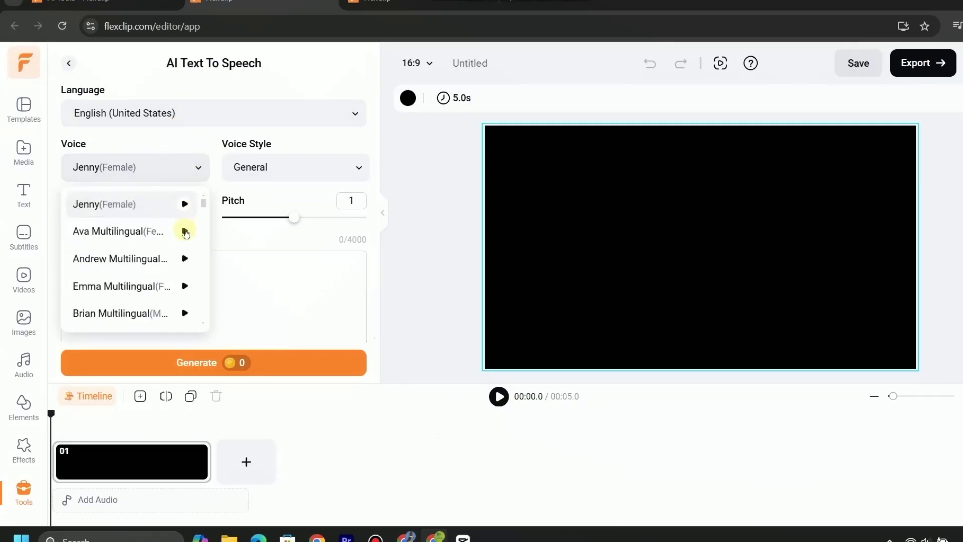
pyautogui.click(172, 312)
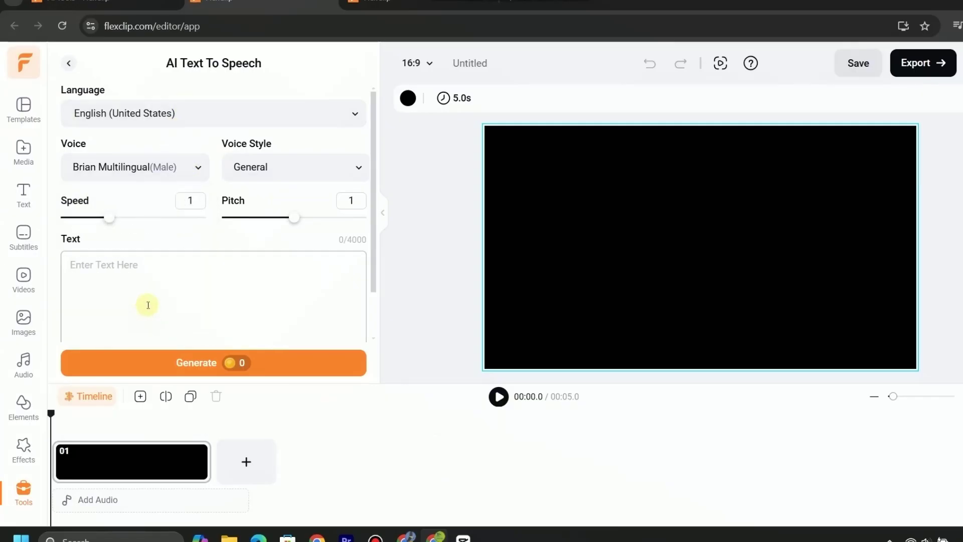
pyautogui.click(276, 172)
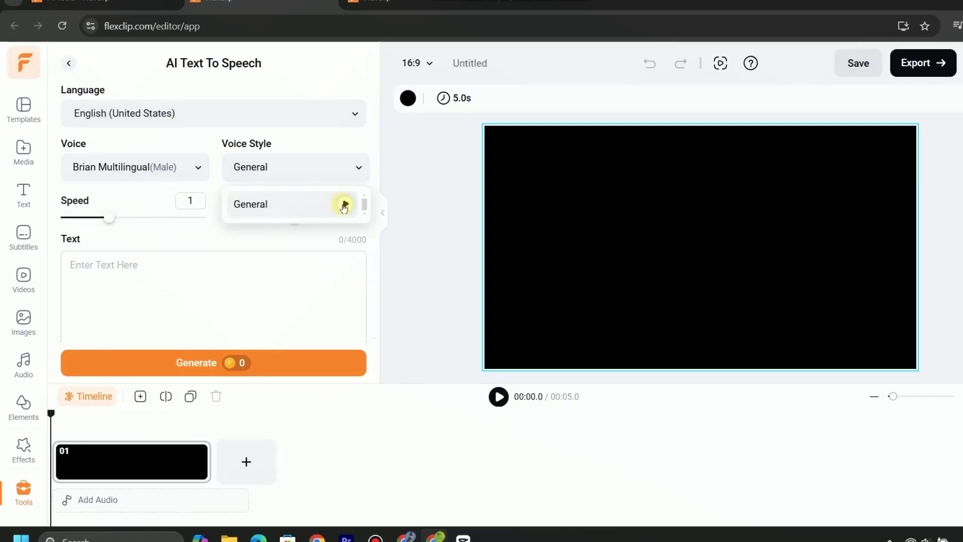
pyautogui.click(129, 264)
pyautogui.write('Hi there, if you ')
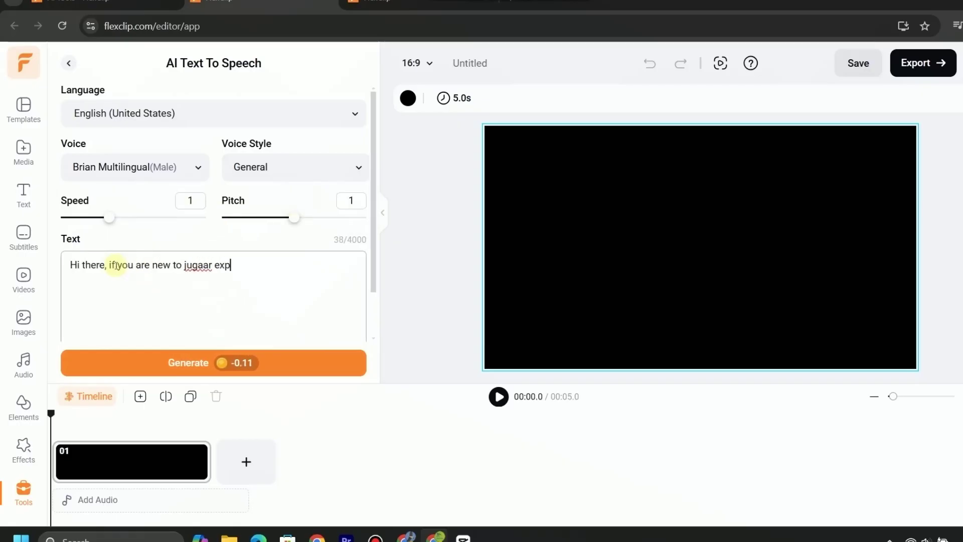
pyautogui.write('are new to our channel jugaar expert,  then like and subscribe, and press the bell icon for more informative videos.')
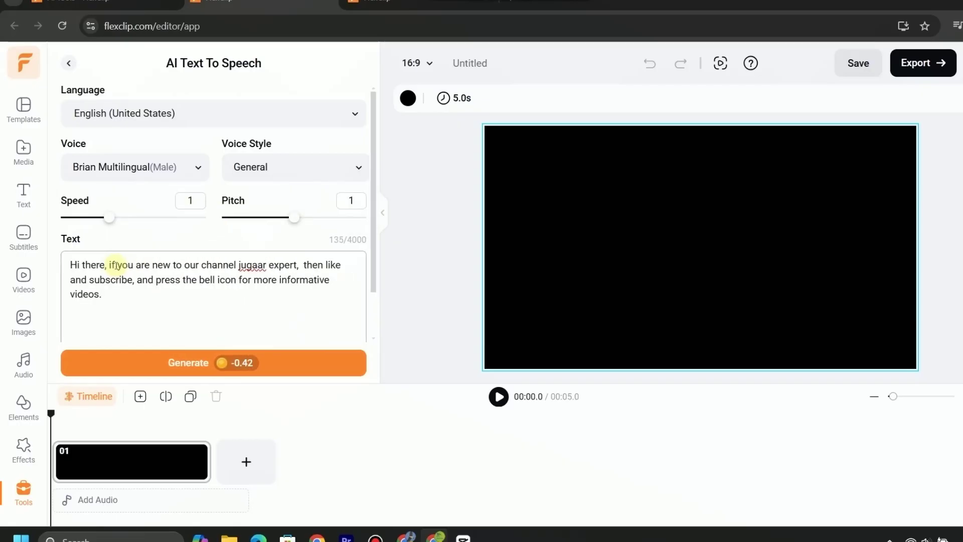
pyautogui.click(188, 362)
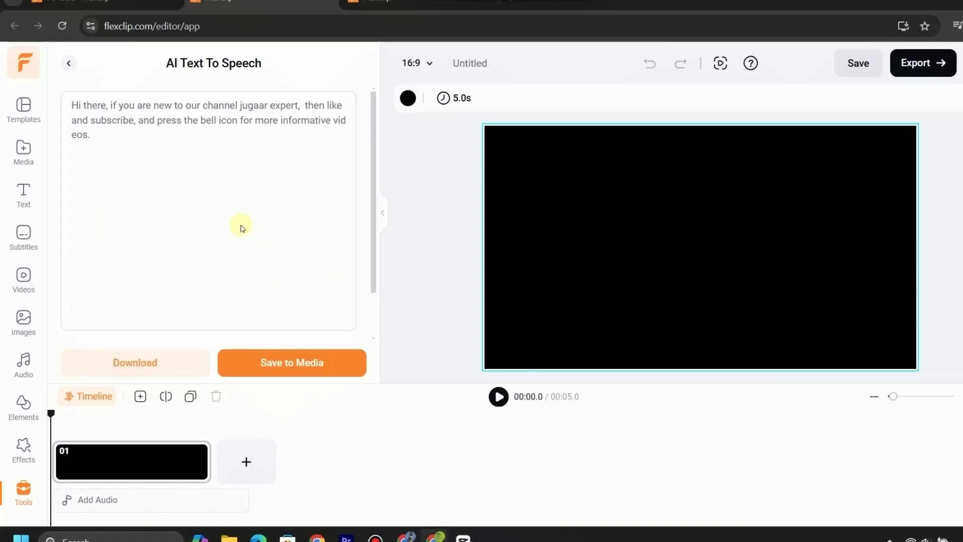
pyautogui.click(286, 362)
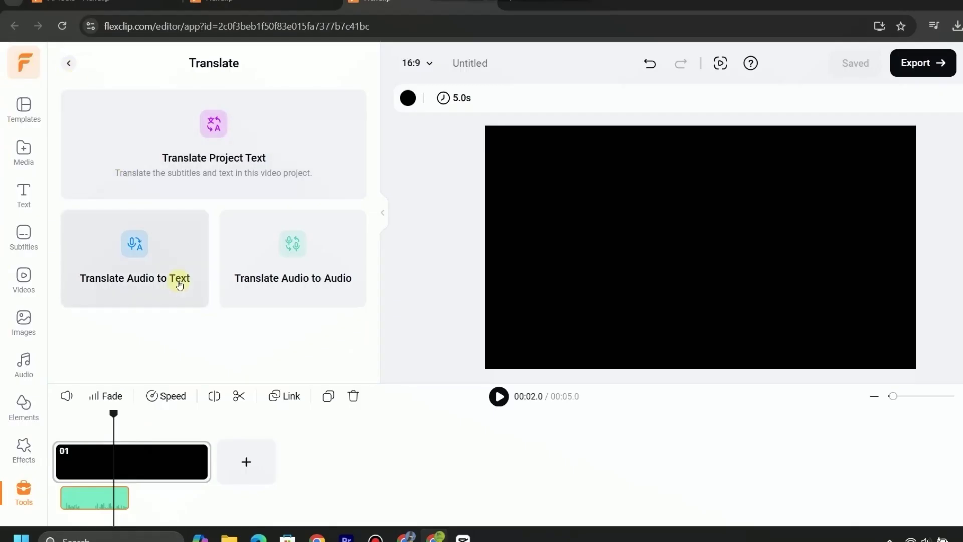
# Translate the greeting subtitles into German and preview the German captions.
pyautogui.click(179, 282)
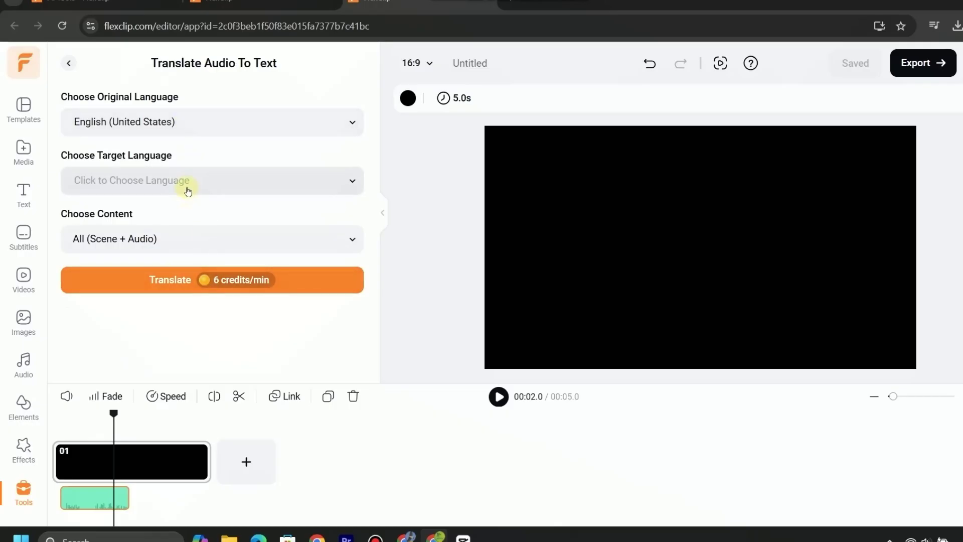
pyautogui.click(187, 190)
pyautogui.click(141, 251)
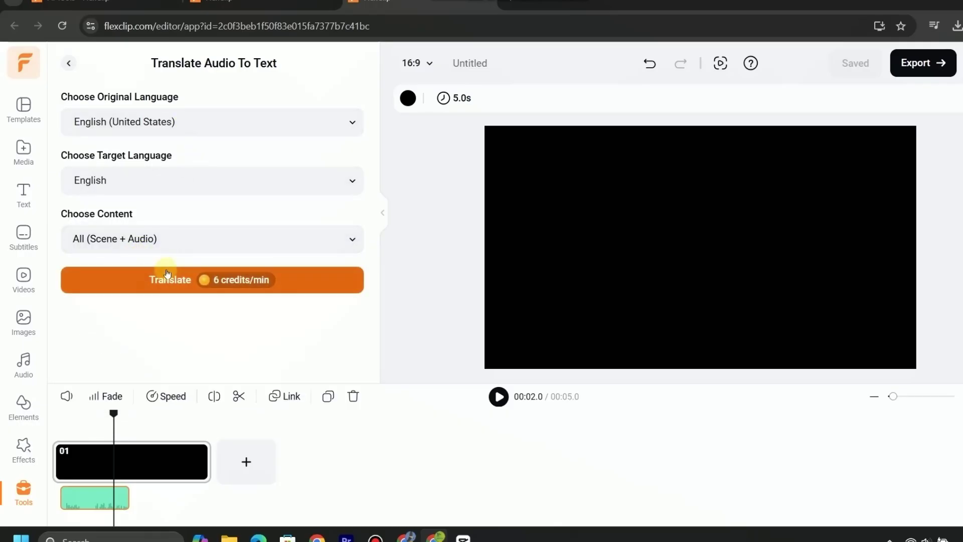
pyautogui.click(163, 239)
pyautogui.click(133, 326)
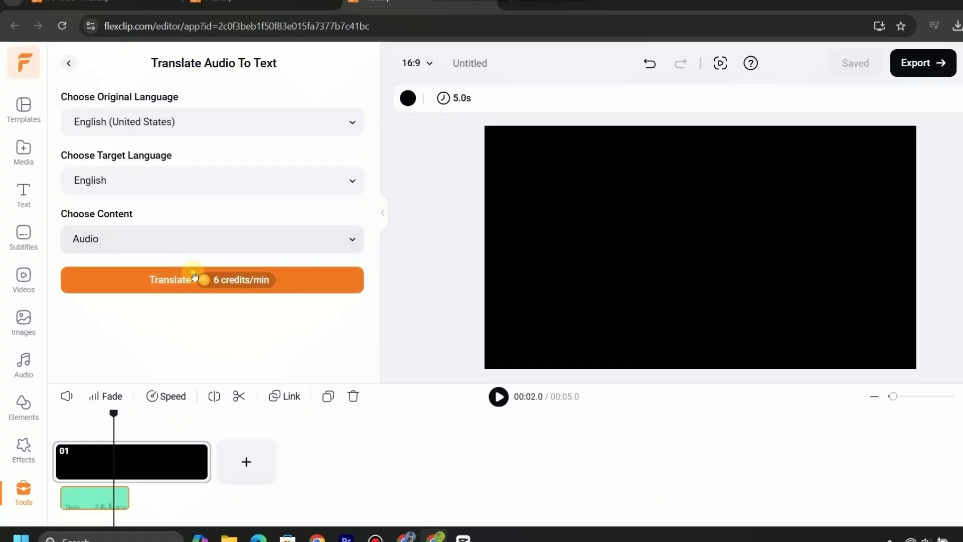
pyautogui.click(194, 279)
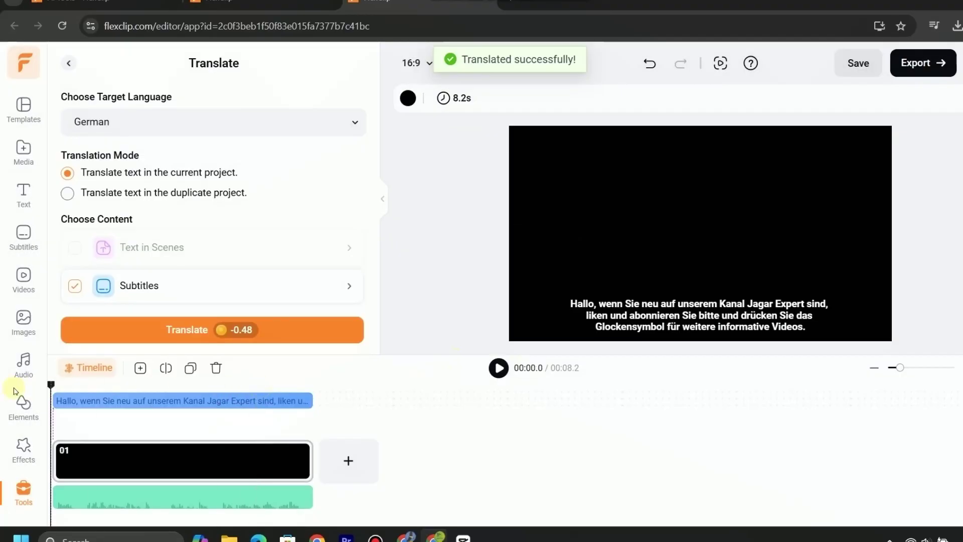
pyautogui.click(500, 370)
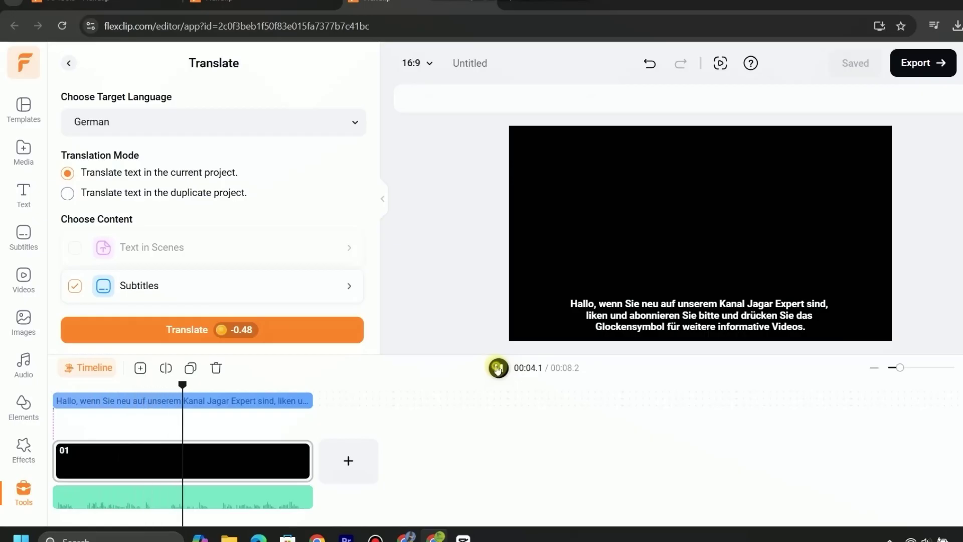
pyautogui.click(498, 368)
# Start an audio-to-audio translation with Urdu (Pakistan) as the target language.
pyautogui.click(68, 63)
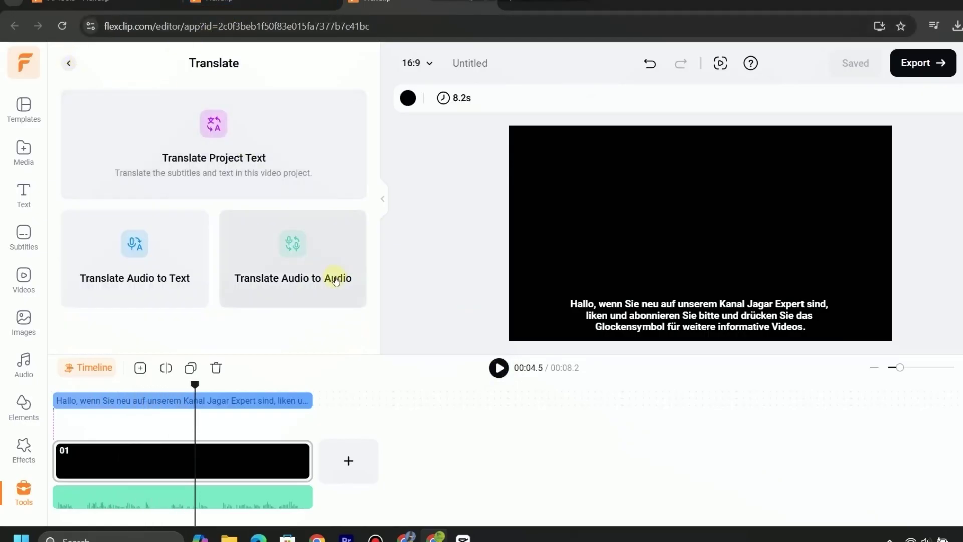
pyautogui.click(312, 277)
pyautogui.click(187, 124)
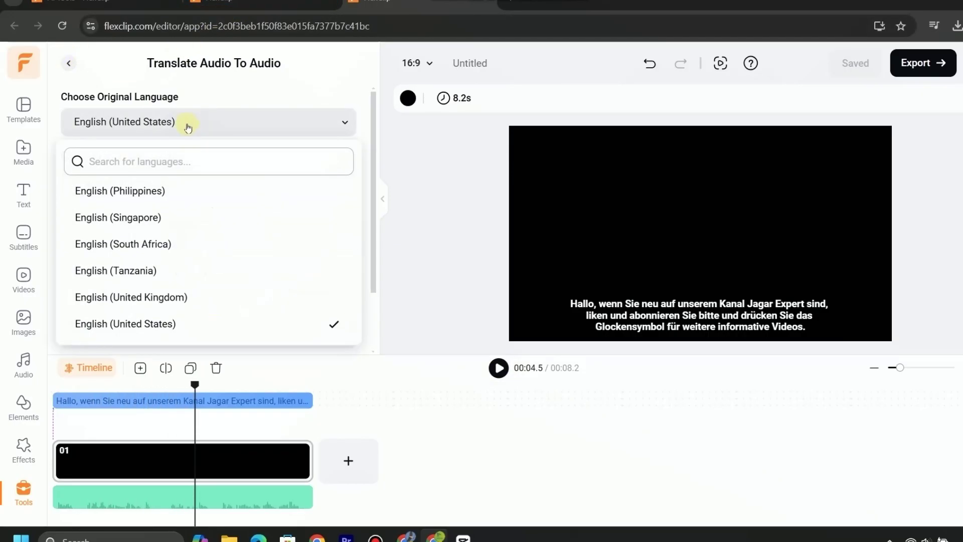
pyautogui.click(188, 145)
pyautogui.click(193, 180)
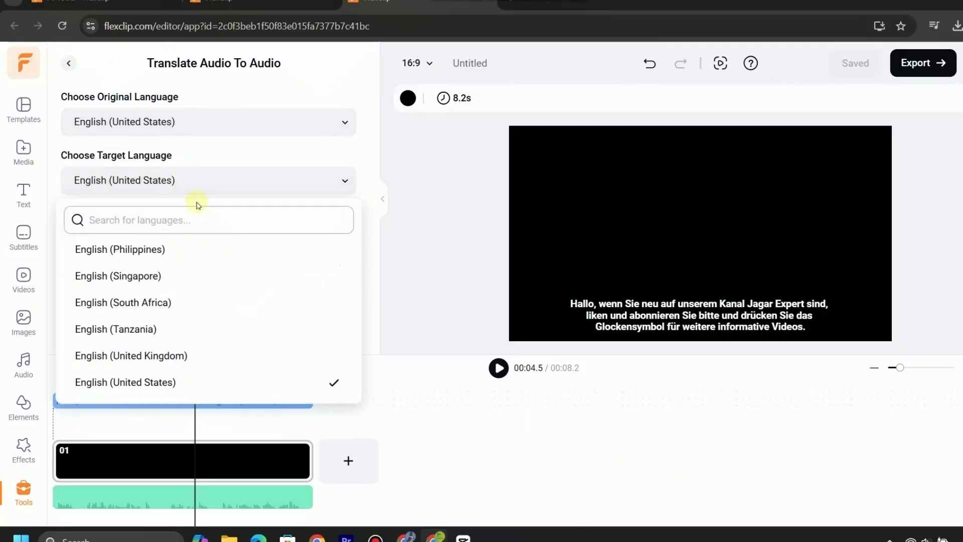
pyautogui.write('ur')
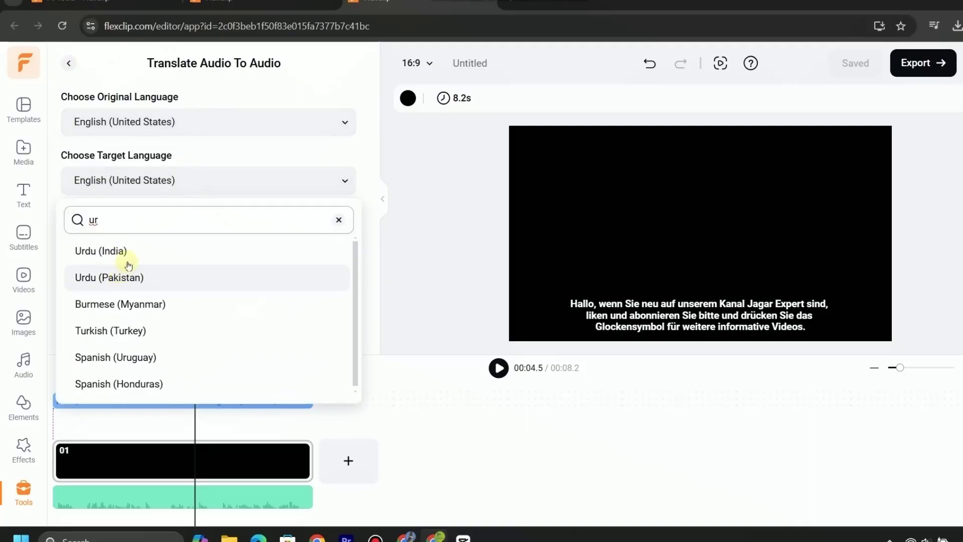
pyautogui.click(137, 274)
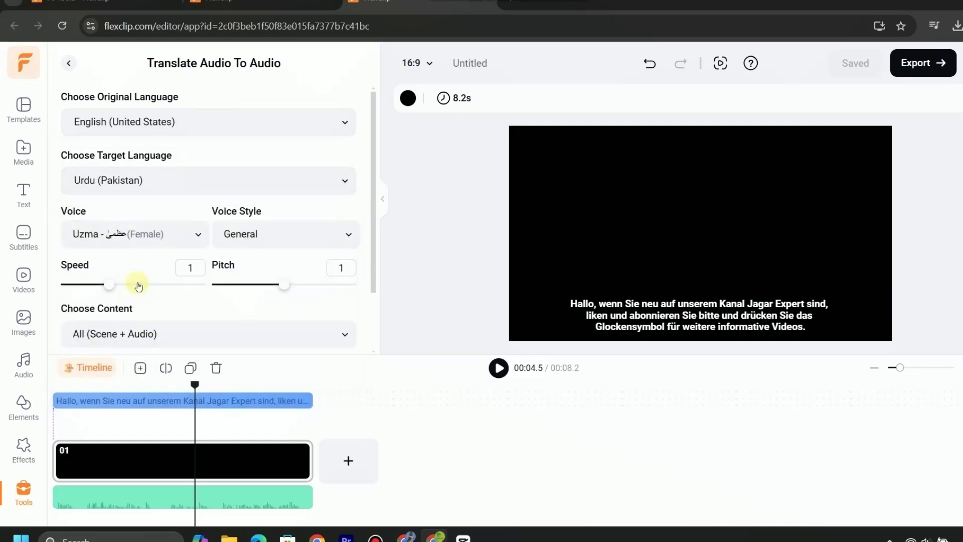
# Translate the audio using the Asad (Male) voice and play the Urdu result.
pyautogui.click(176, 239)
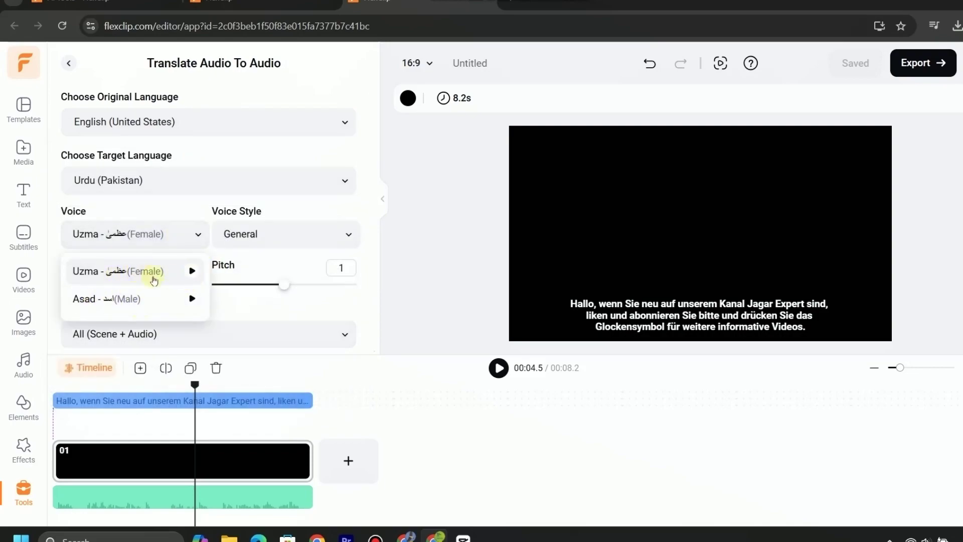
pyautogui.click(151, 294)
pyautogui.click(279, 239)
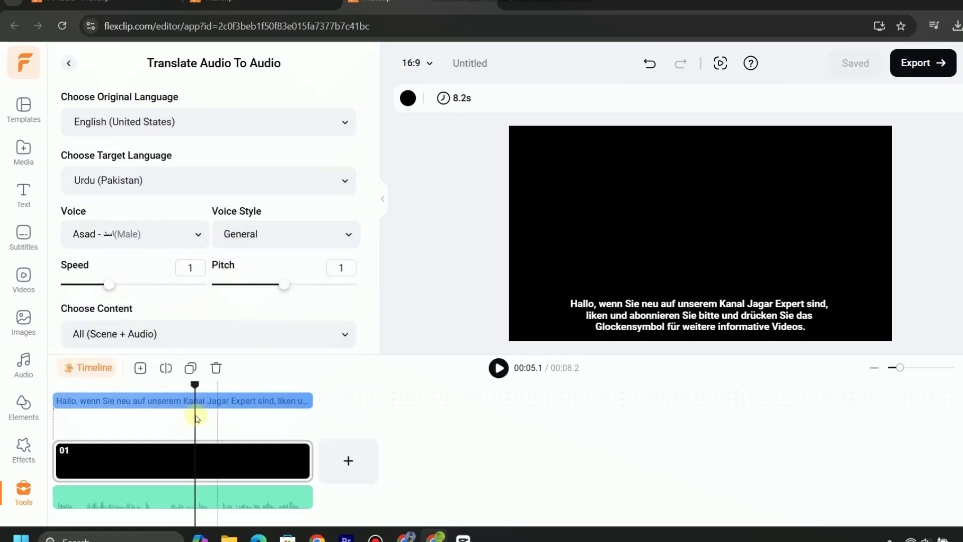
pyautogui.scroll(-1, 302, 301)
pyautogui.click(329, 328)
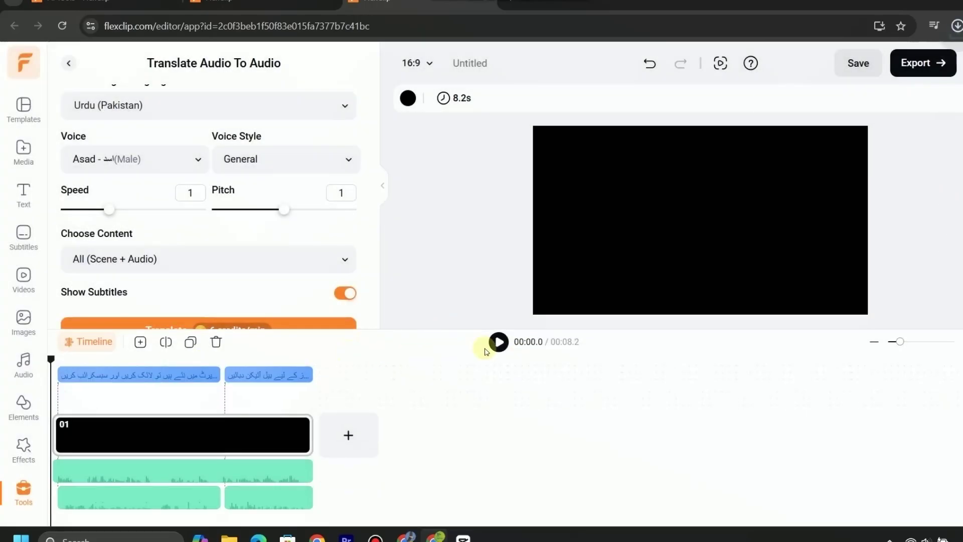
pyautogui.click(498, 342)
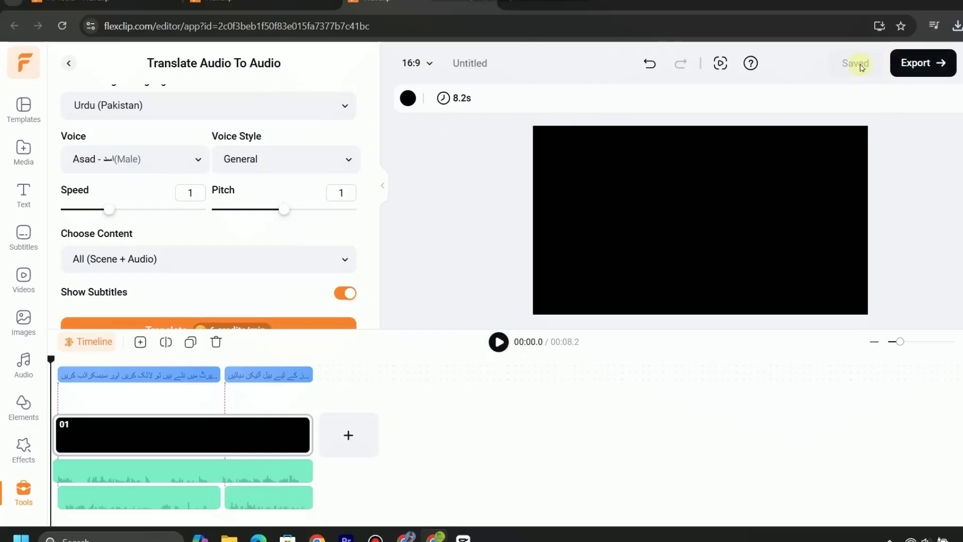
# Review the Export settings for the Urdu-voiced greeting project.
pyautogui.click(919, 64)
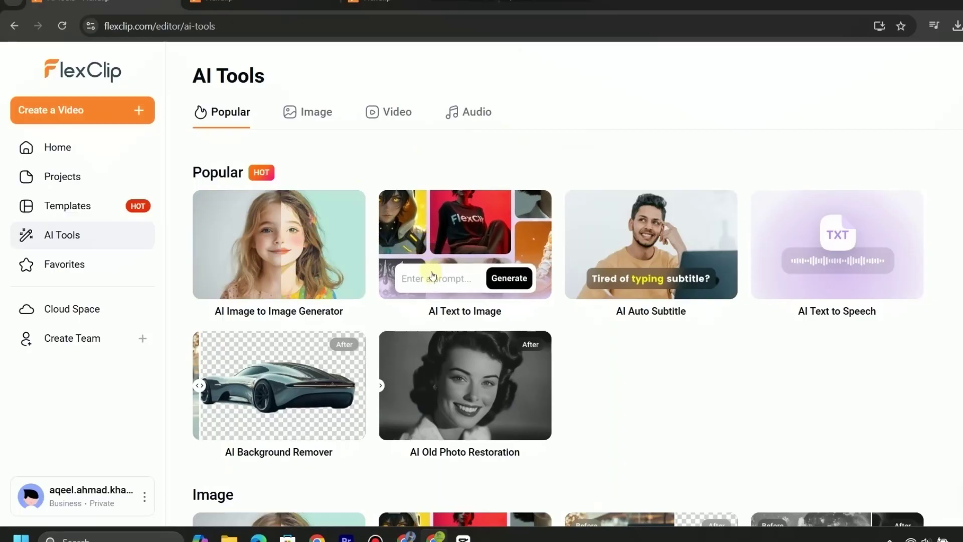
pyautogui.scroll(-1, 434, 279)
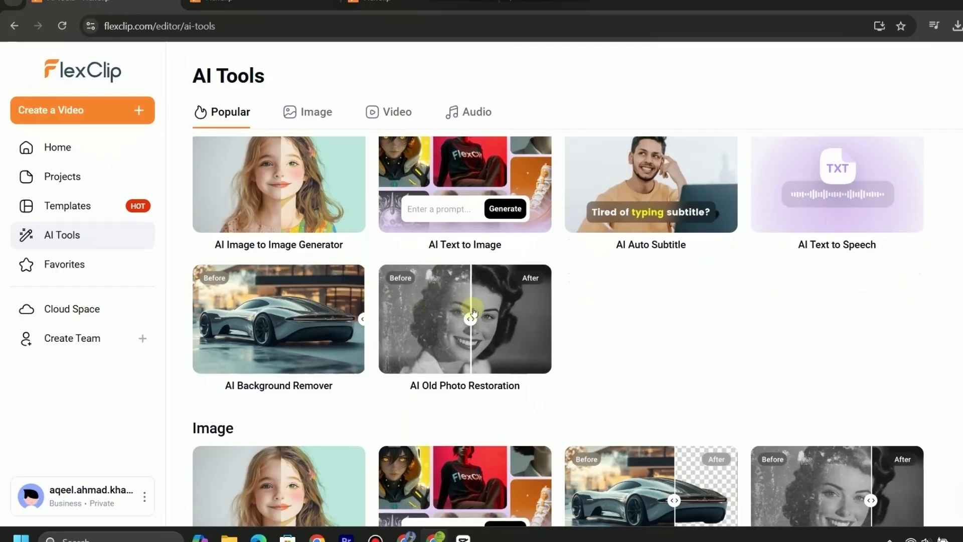
pyautogui.scroll(-1, 473, 313)
pyautogui.scroll(2, 473, 258)
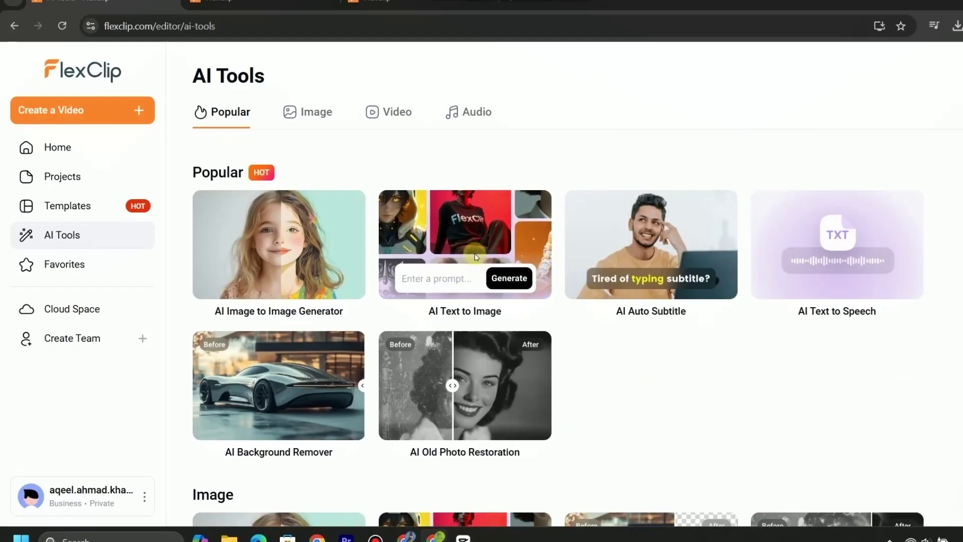
# Select the AI Text to Image card on the AI Tools page.
pyautogui.click(476, 258)
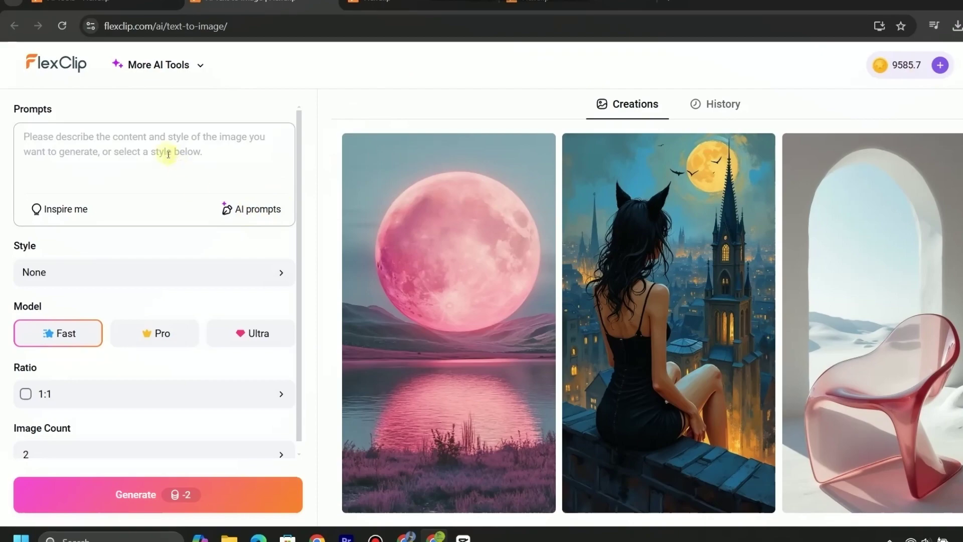
# Generate cat-on-the-moon images, then regenerate with Cinematic style, Ultra model and an AI-improved prompt.
pyautogui.click(168, 154)
pyautogui.write('cat')
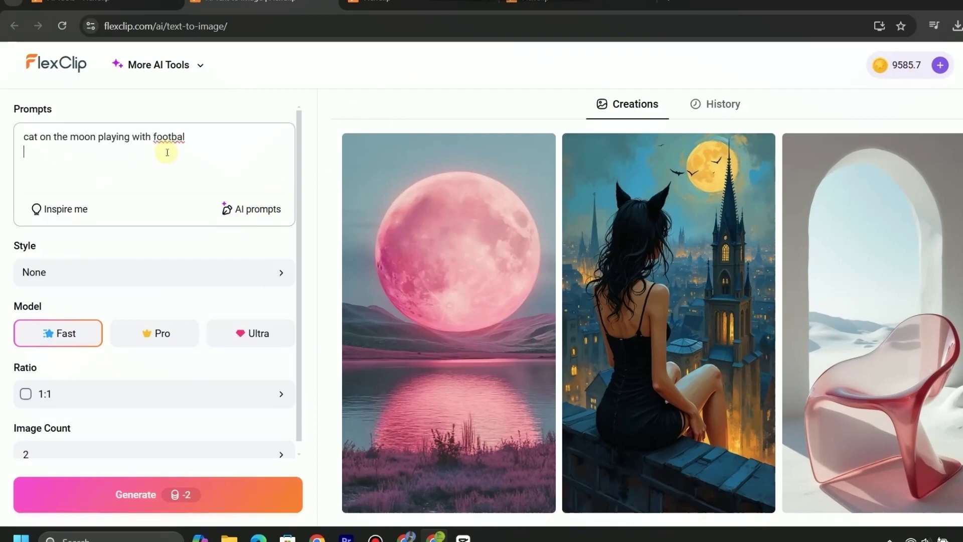
pyautogui.click(161, 494)
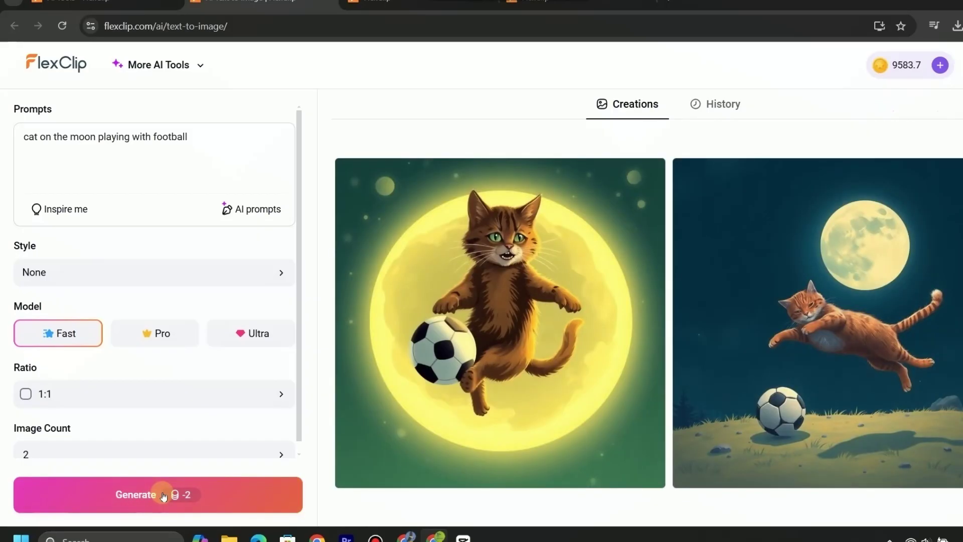
pyautogui.click(123, 273)
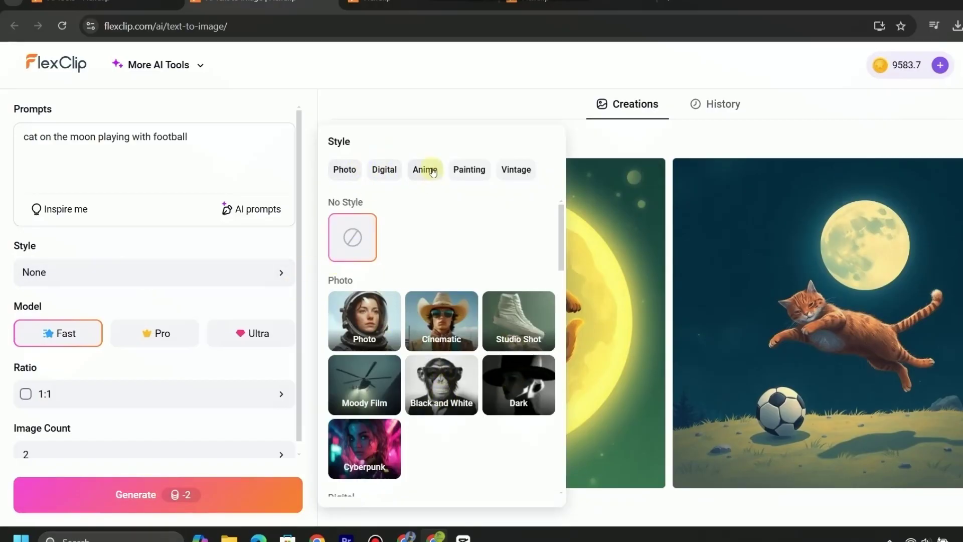
pyautogui.click(454, 327)
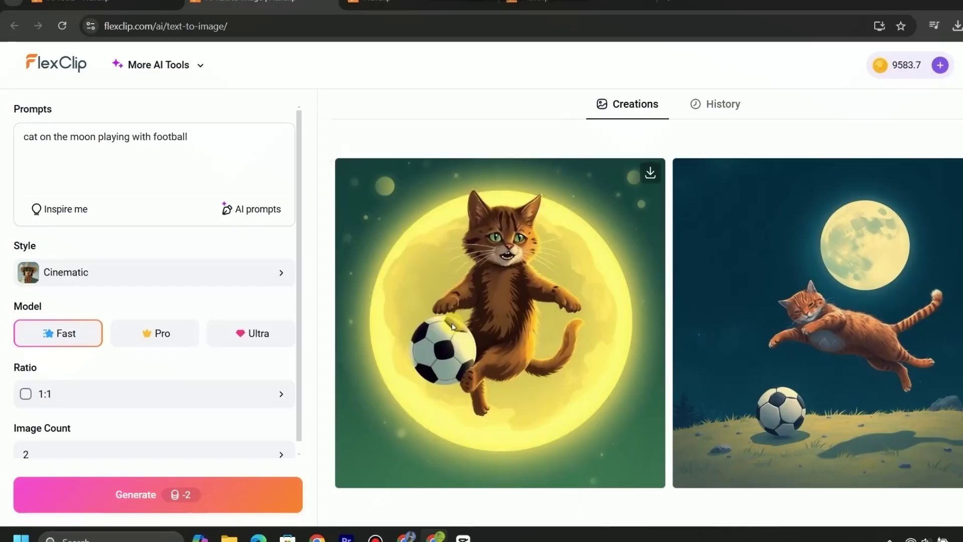
pyautogui.click(161, 334)
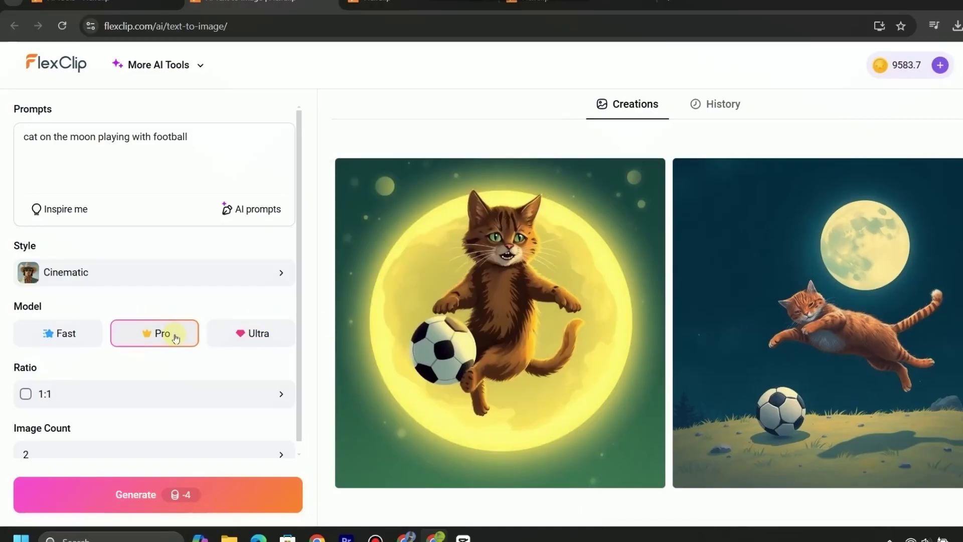
pyautogui.click(251, 334)
pyautogui.scroll(-1, 250, 323)
pyautogui.click(255, 197)
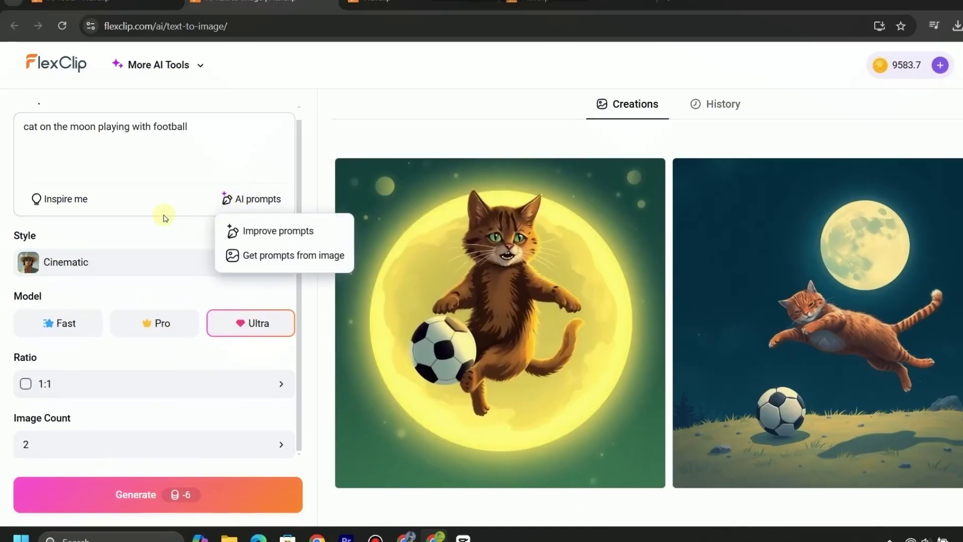
pyautogui.click(258, 228)
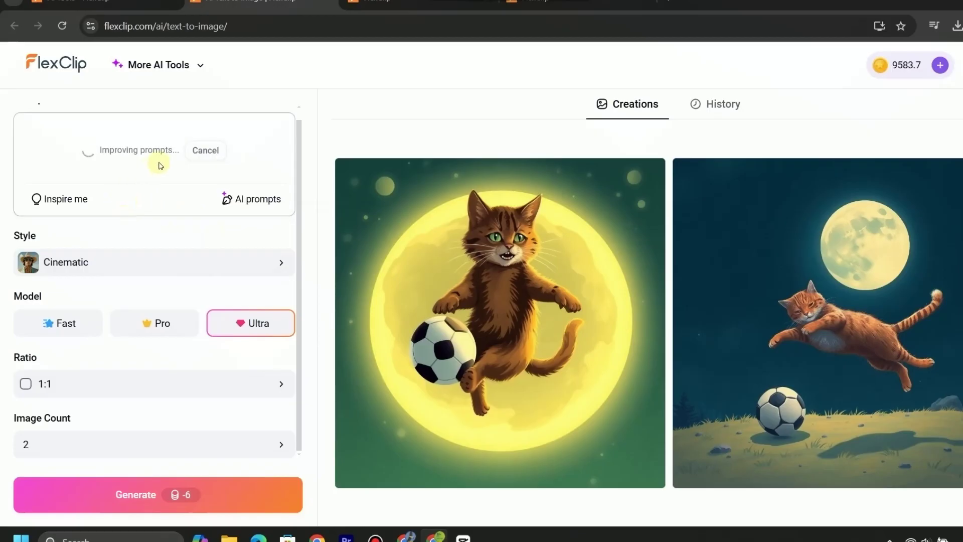
pyautogui.click(180, 495)
pyautogui.write('boy watching at the sky from top of the building')
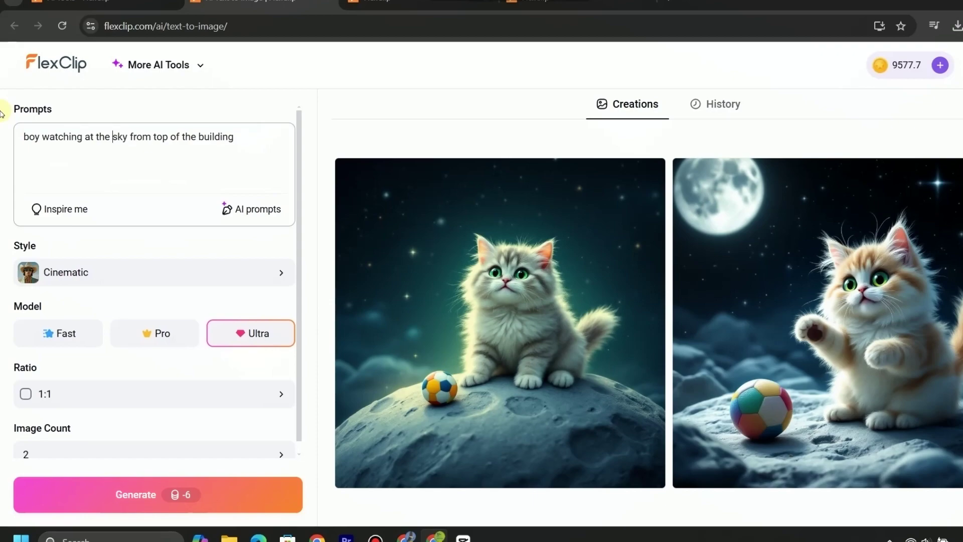
pyautogui.write('beauty of nnight')
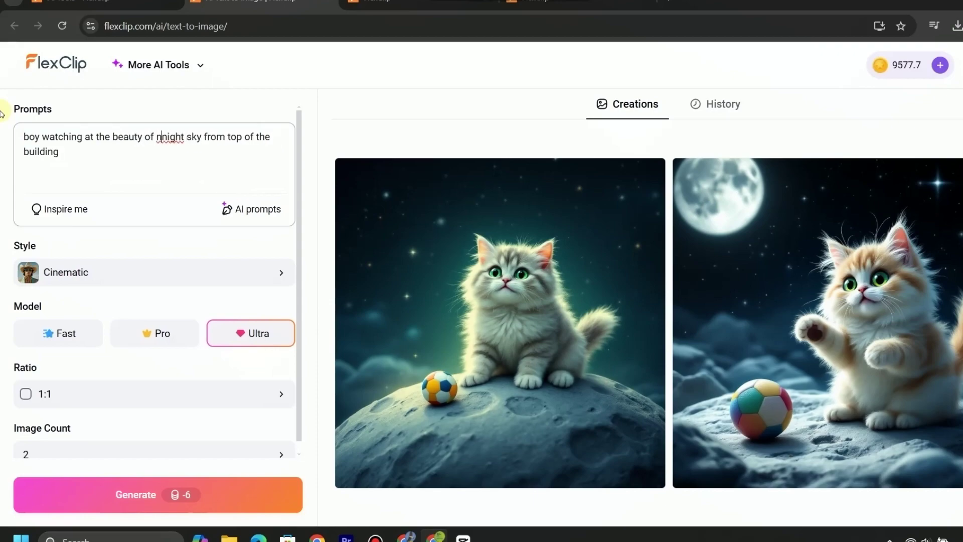
# Generate night-sky images from the boy-on-the-rooftop prompt.
pyautogui.click(166, 494)
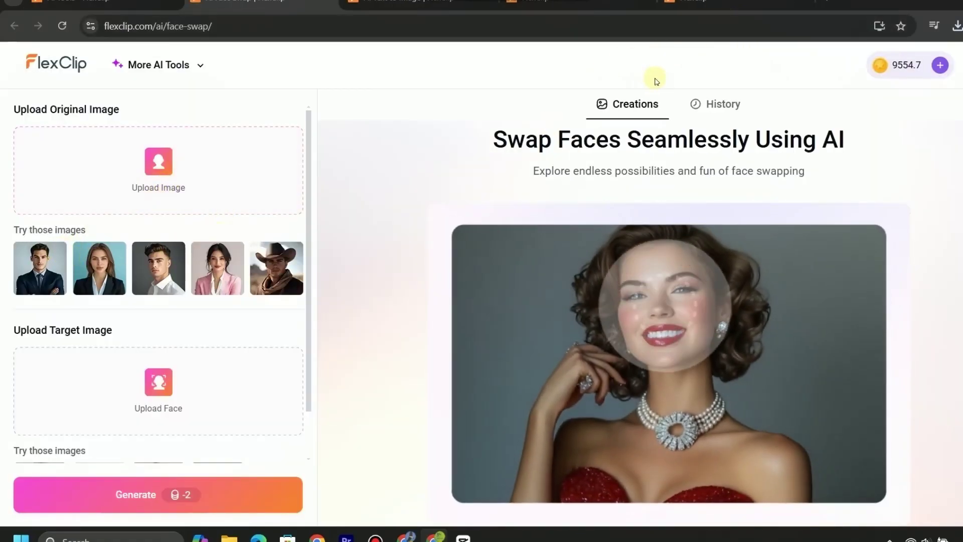
# Swap the blue-suit photo's face onto the cowboy sample and compare with the original.
pyautogui.click(296, 268)
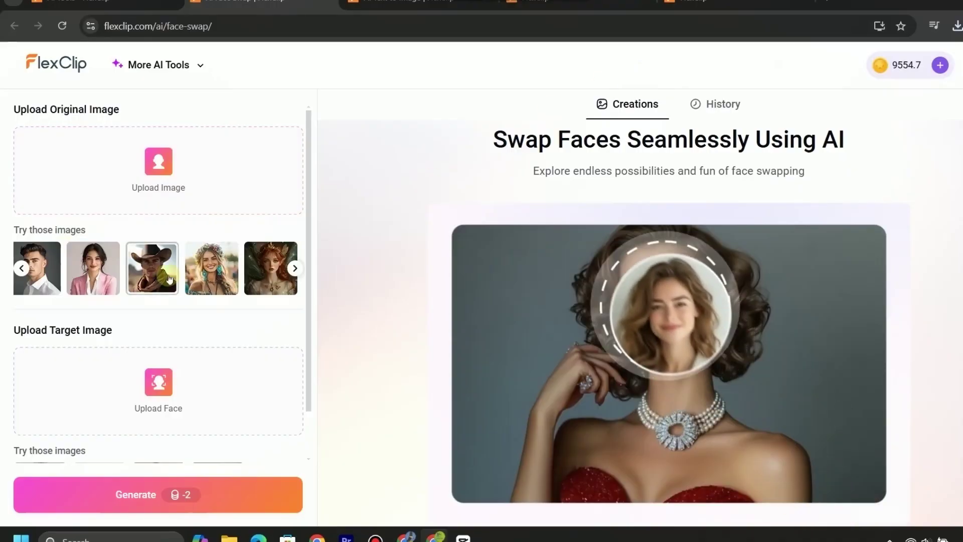
pyautogui.click(158, 271)
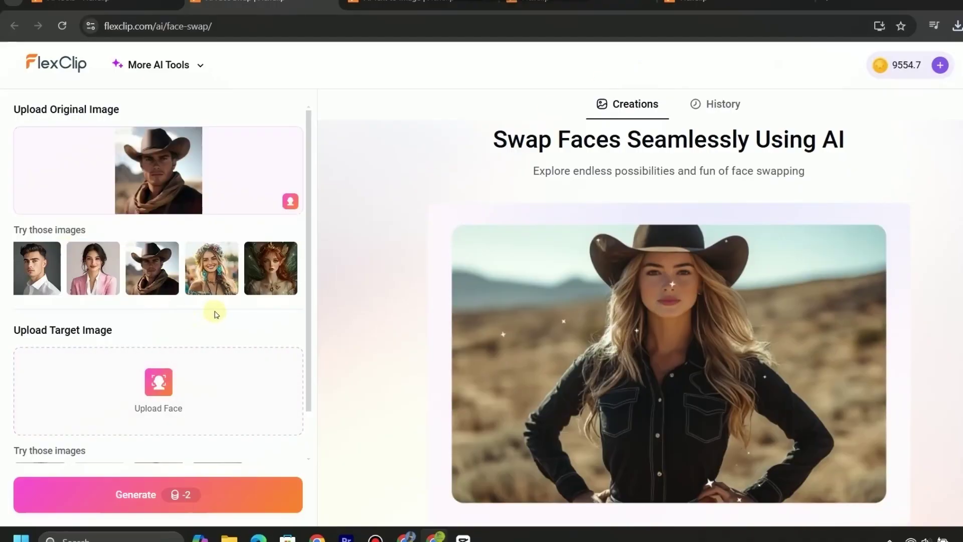
pyautogui.moveTo(158, 170)
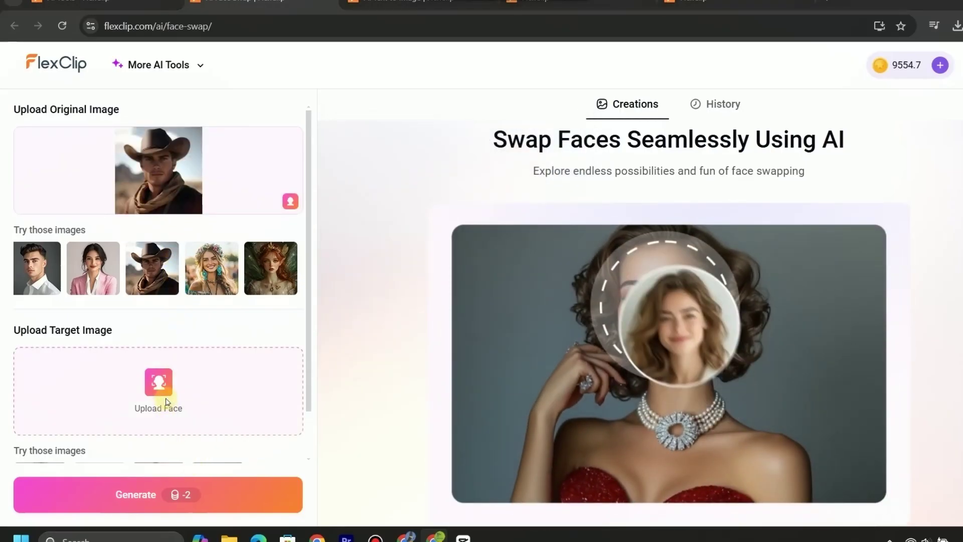
pyautogui.click(158, 384)
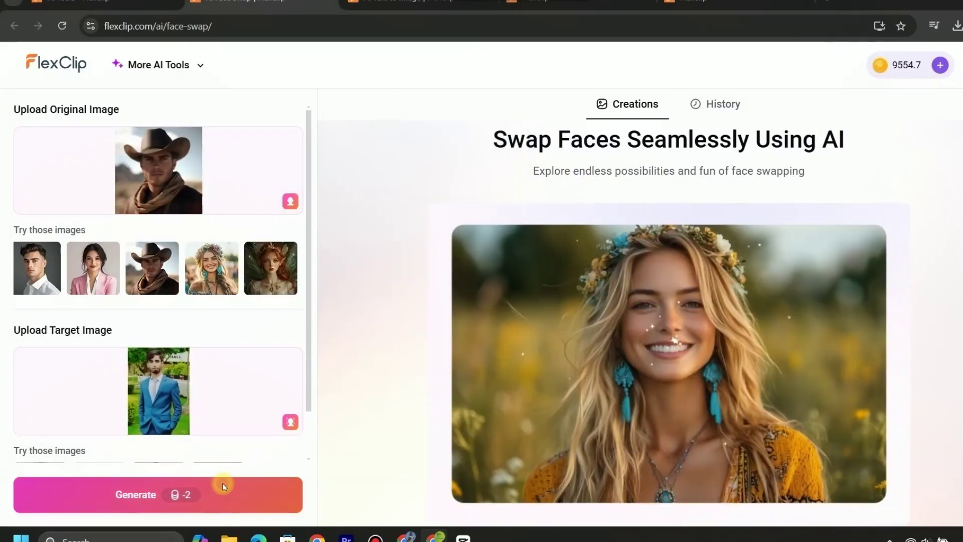
pyautogui.click(223, 485)
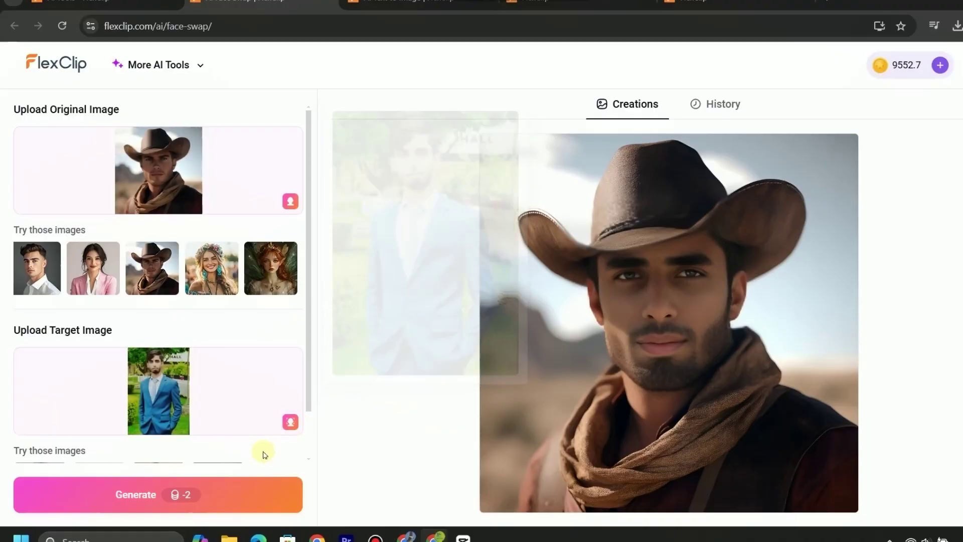
pyautogui.scroll(-1, 268, 448)
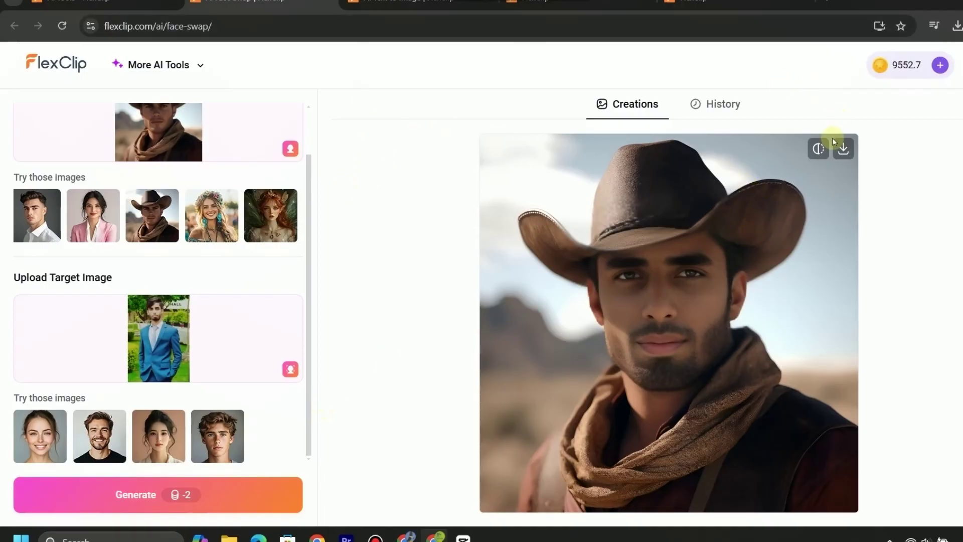
pyautogui.click(820, 148)
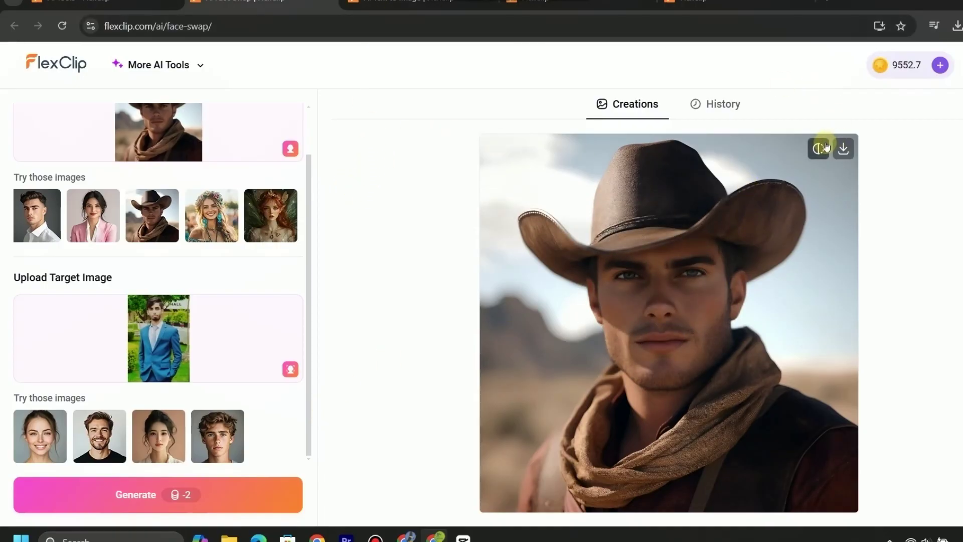
pyautogui.click(823, 147)
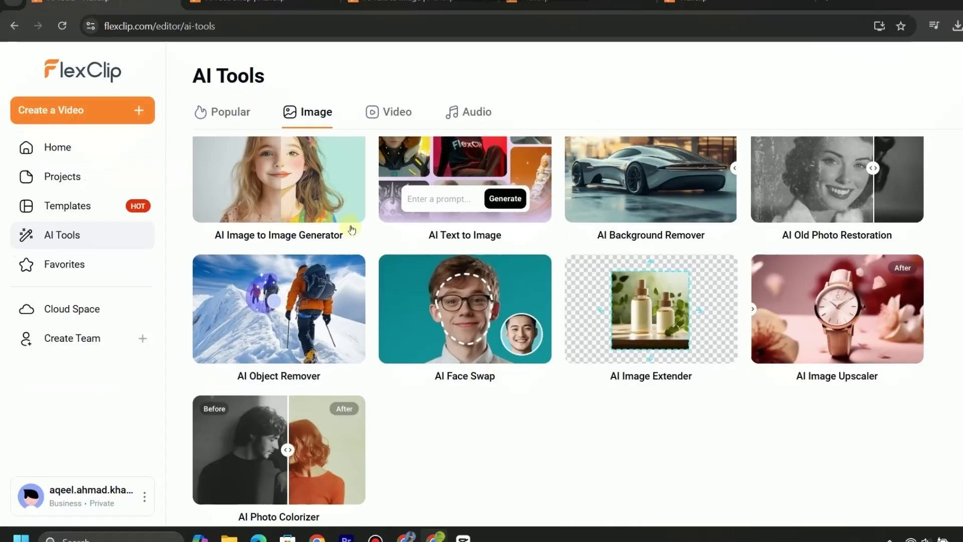
# Load the blue-suit photo into the Image Extender and generate a 9:16 portrait version.
pyautogui.rightClick(644, 307)
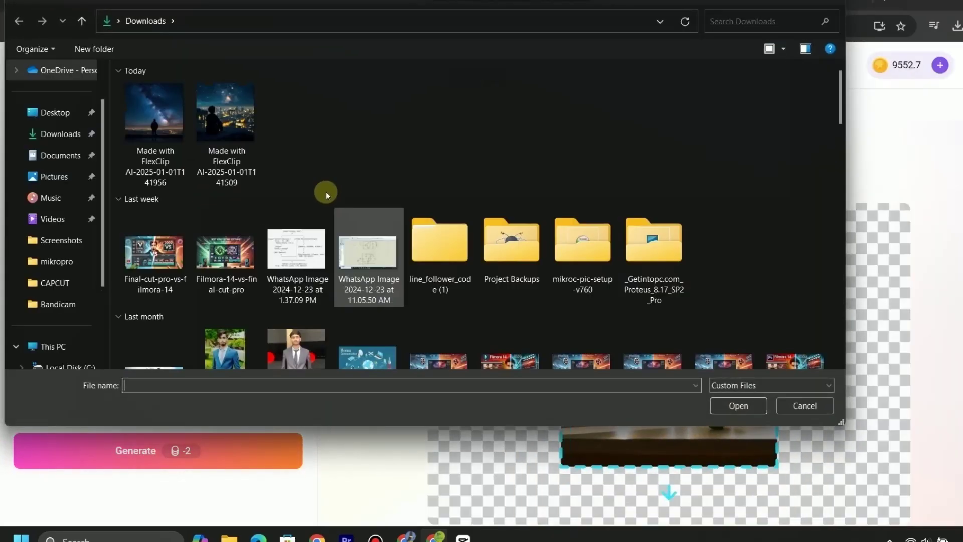
pyautogui.click(226, 346)
pyautogui.click(740, 414)
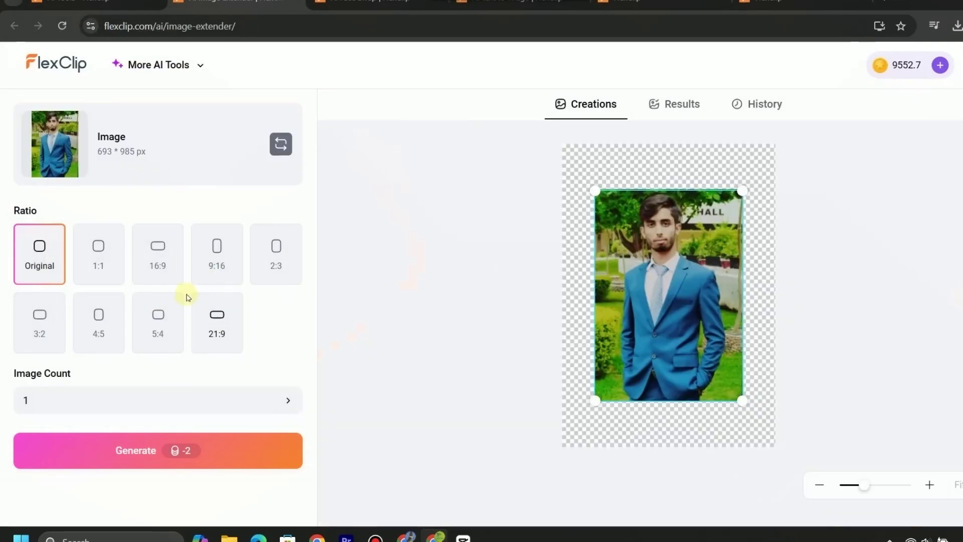
pyautogui.click(159, 254)
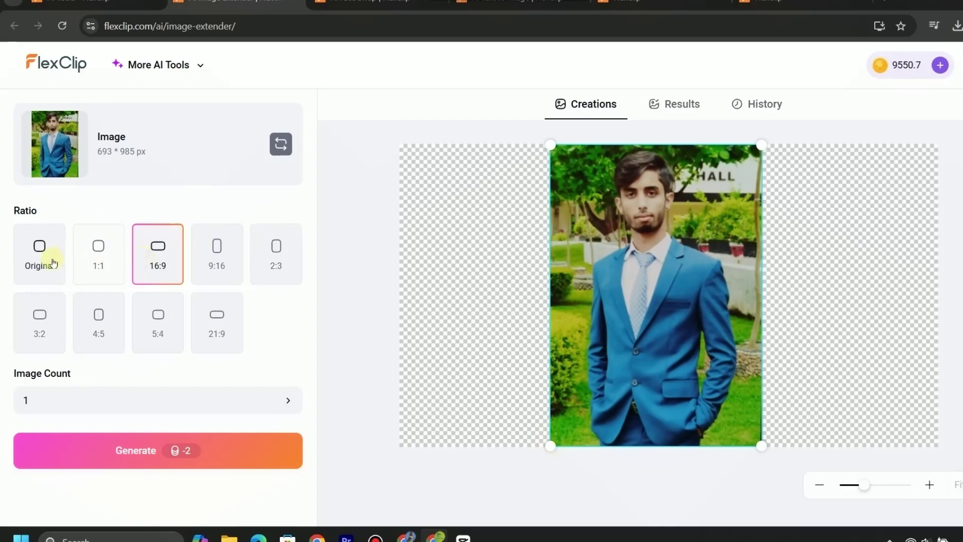
pyautogui.click(216, 253)
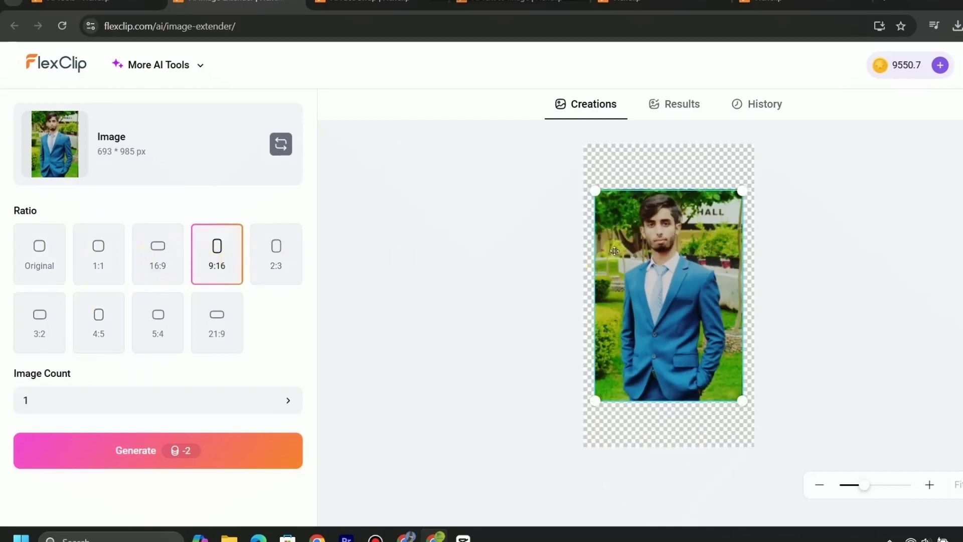
pyautogui.click(172, 446)
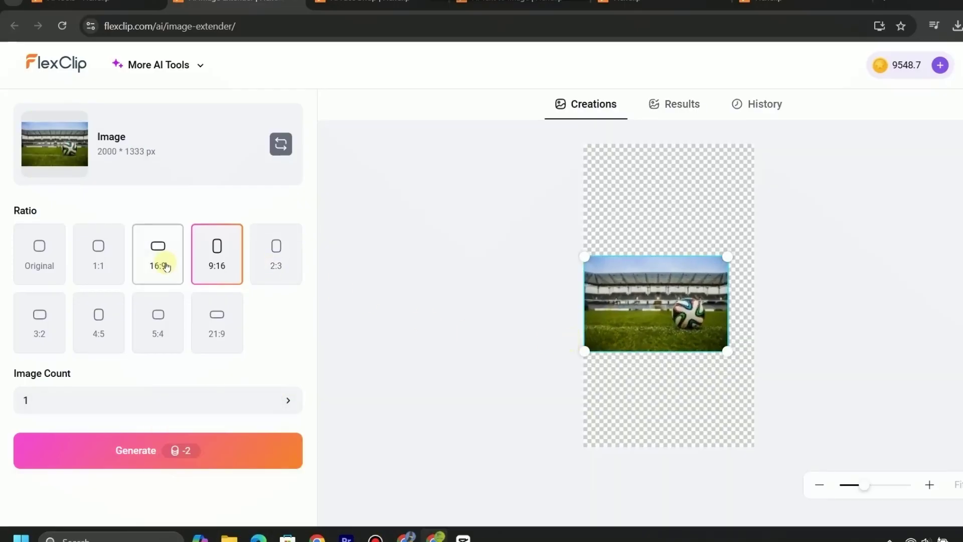
# Set the stadium photo to 16:9, enlarge and reposition it, and keep image count at 1.
pyautogui.click(163, 264)
pyautogui.moveTo(856, 172); pyautogui.dragTo(895, 153)
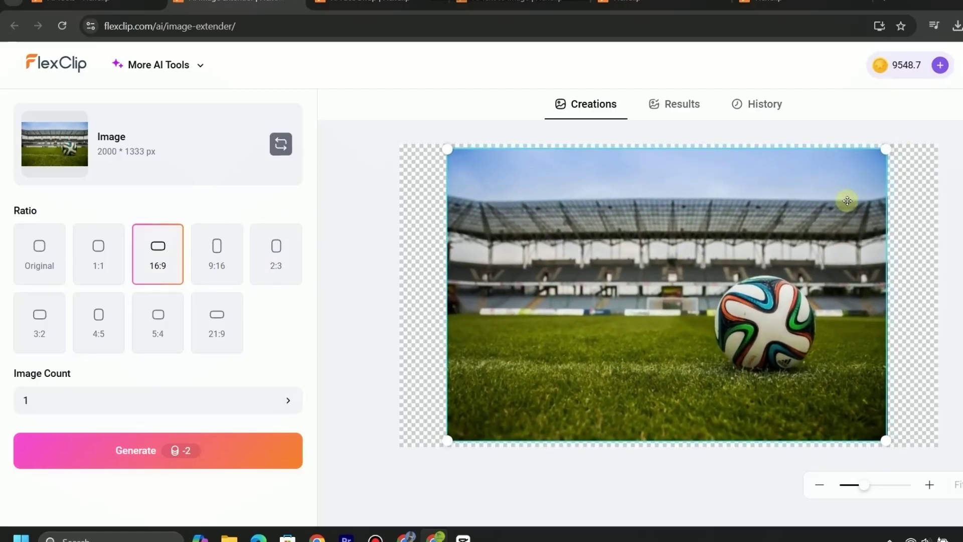
pyautogui.moveTo(854, 207); pyautogui.dragTo(829, 195)
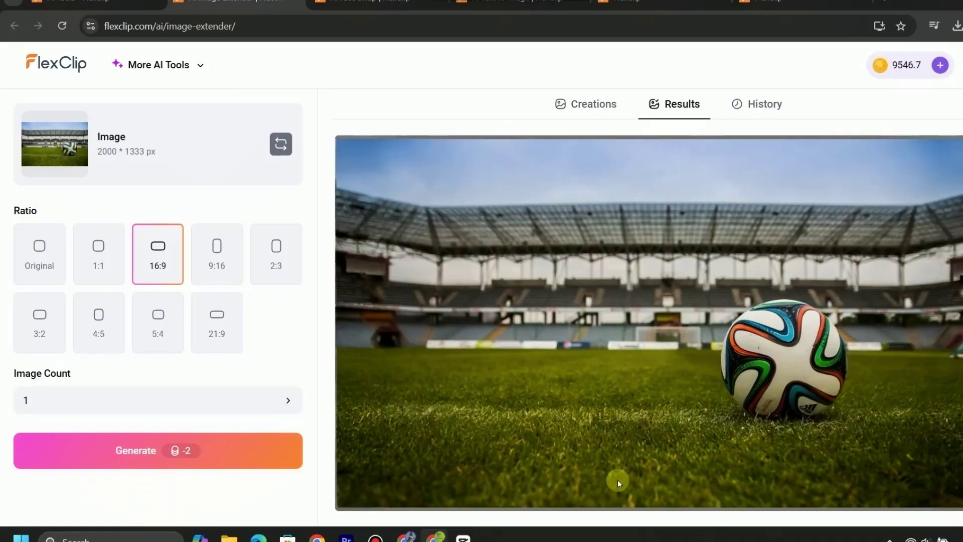
pyautogui.click(217, 415)
pyautogui.click(354, 436)
pyautogui.click(291, 397)
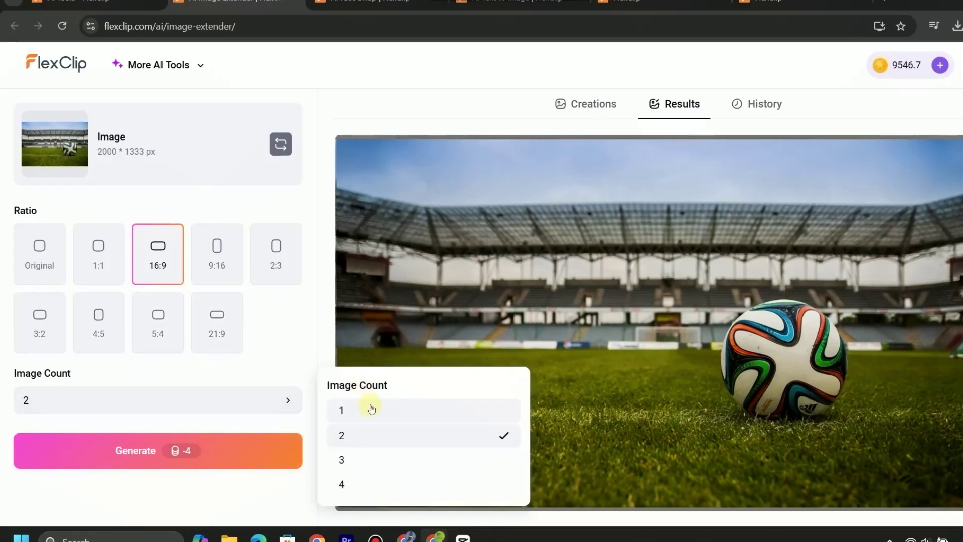
pyautogui.click(371, 408)
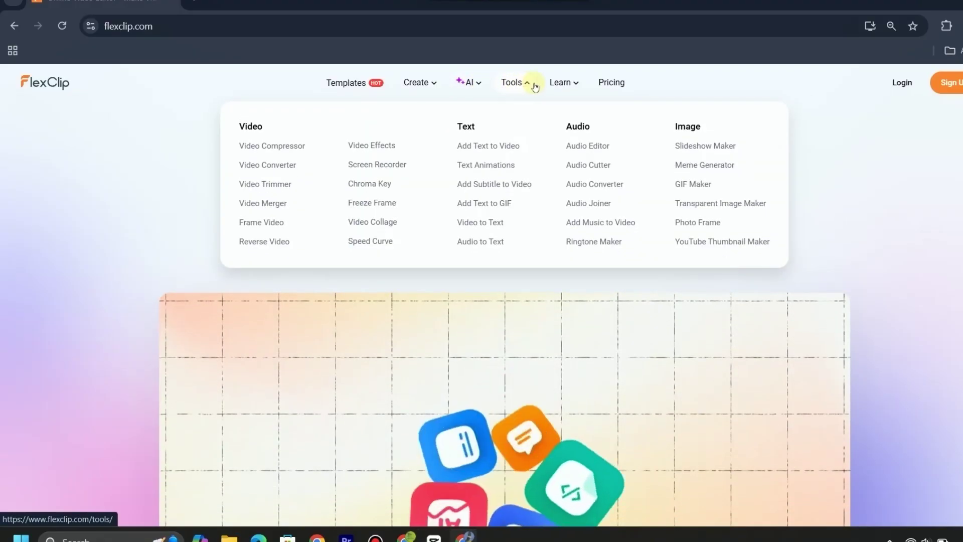
pyautogui.moveTo(561, 82)
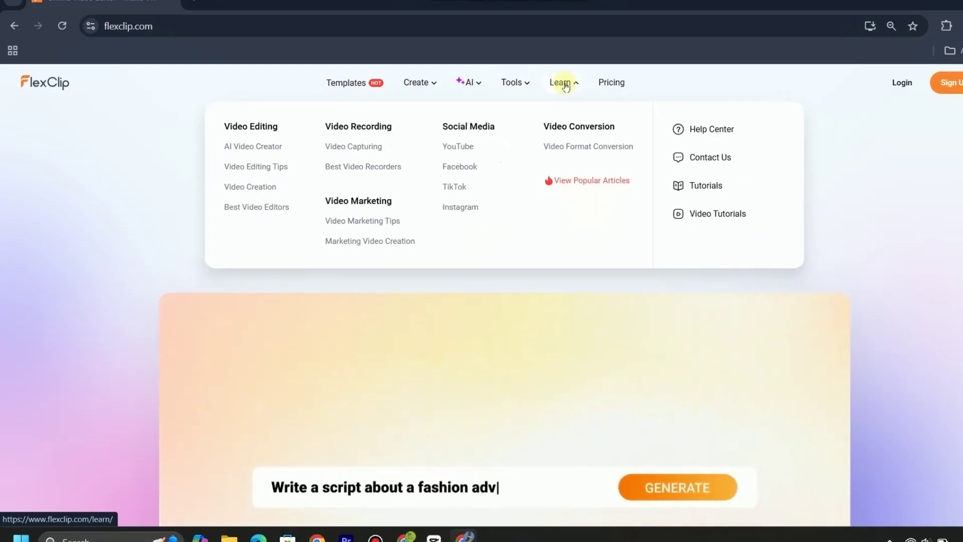
# Compare monthly and annual prices for the Free, Plus and Business plans on the Pricing page.
pyautogui.click(611, 82)
pyautogui.scroll(-1, 375, 233)
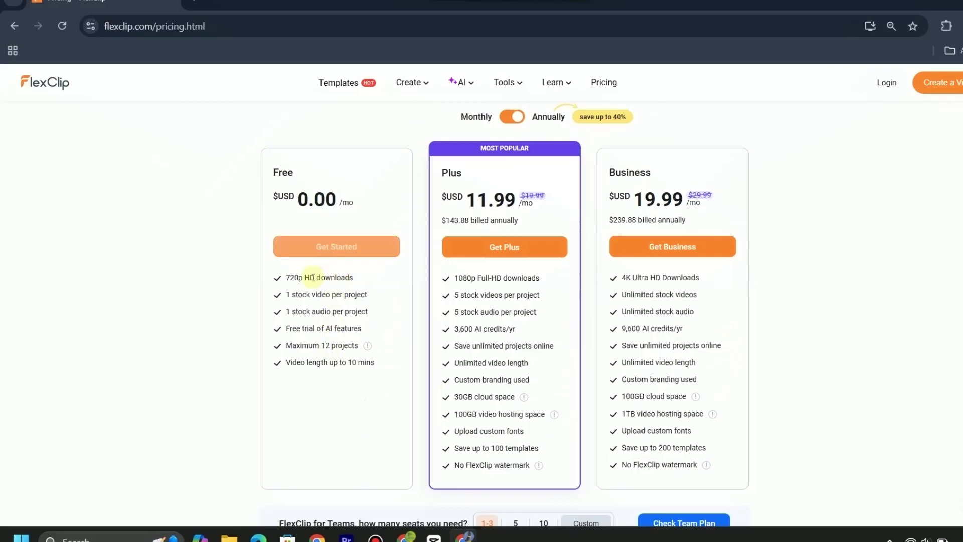
pyautogui.moveTo(312, 277)
pyautogui.mouseDown()
pyautogui.moveTo(378, 325)
pyautogui.moveTo(384, 356)
pyautogui.mouseUp()
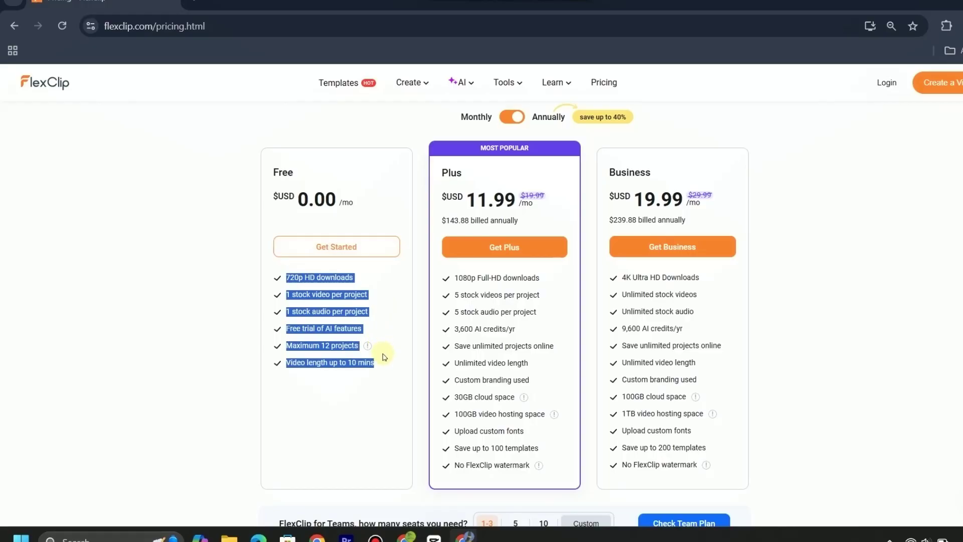
pyautogui.click(363, 385)
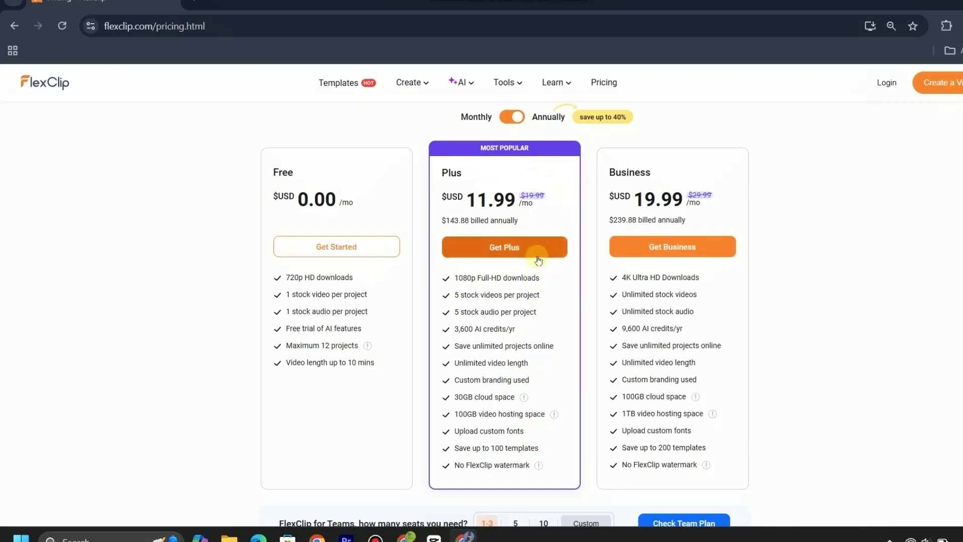
pyautogui.click(512, 117)
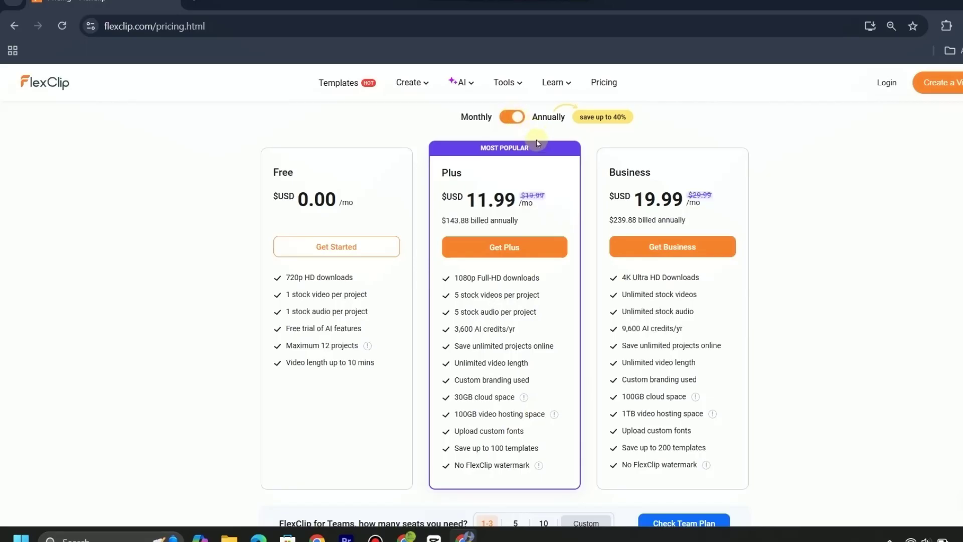
pyautogui.click(519, 120)
pyautogui.click(521, 124)
pyautogui.moveTo(609, 157)
pyautogui.mouseDown()
pyautogui.moveTo(693, 331)
pyautogui.moveTo(717, 432)
pyautogui.mouseUp()
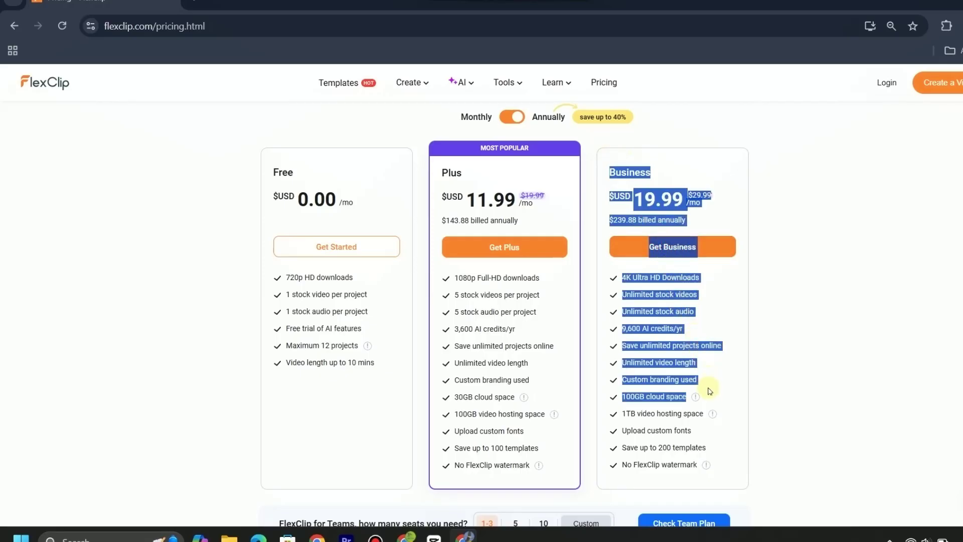